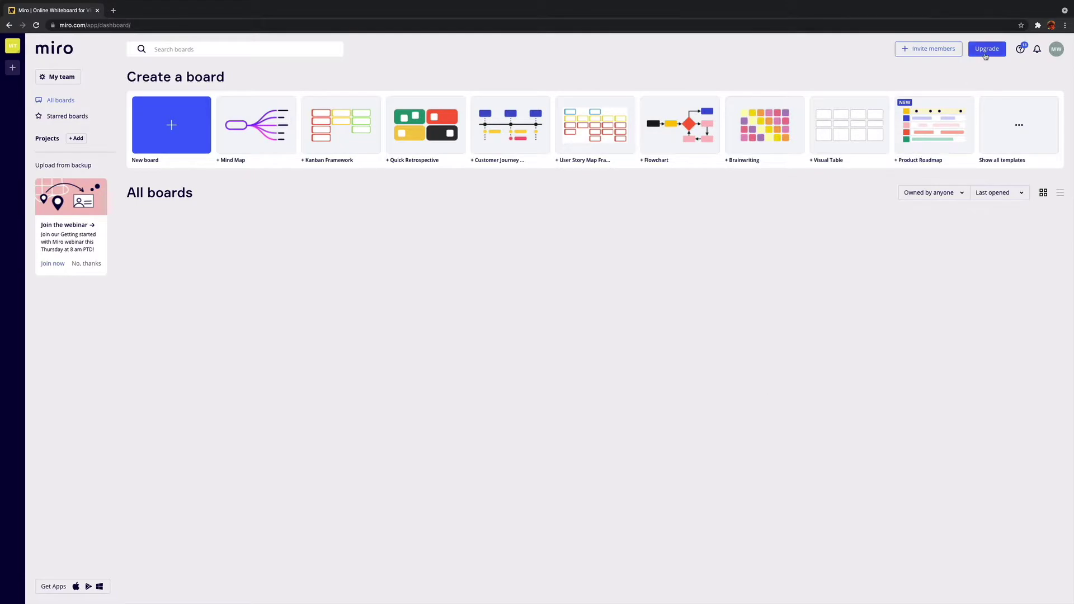
Review the upgrade plans and FAQ, then examine the application form for a free Education account
{"action": "left_click", "coordinate": [986, 50]}
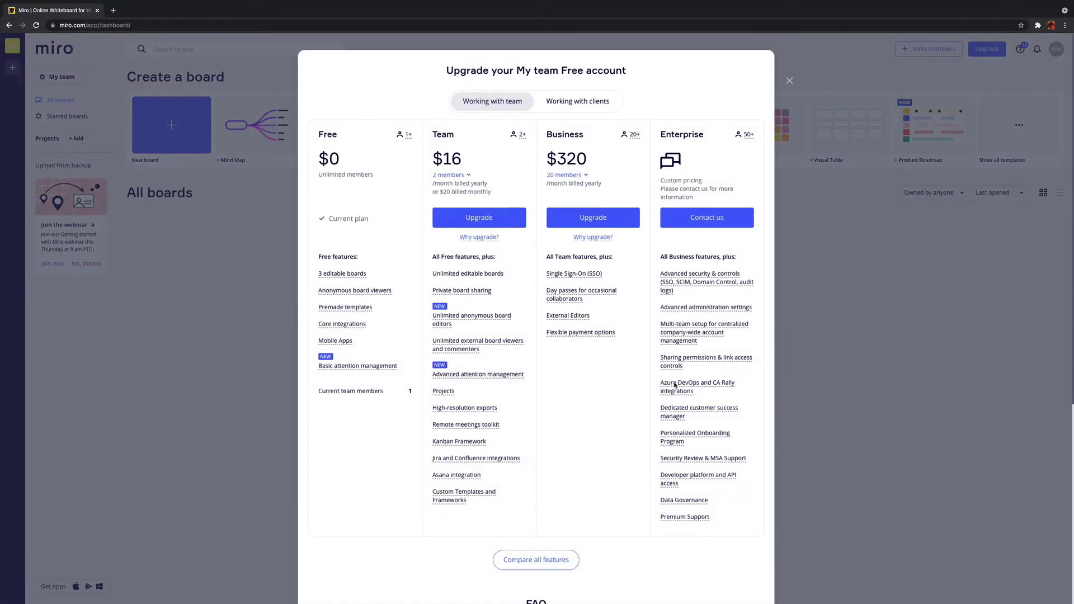
{"action": "scroll", "coordinate": [675, 385], "scroll_direction": "down", "scroll_amount": 5}
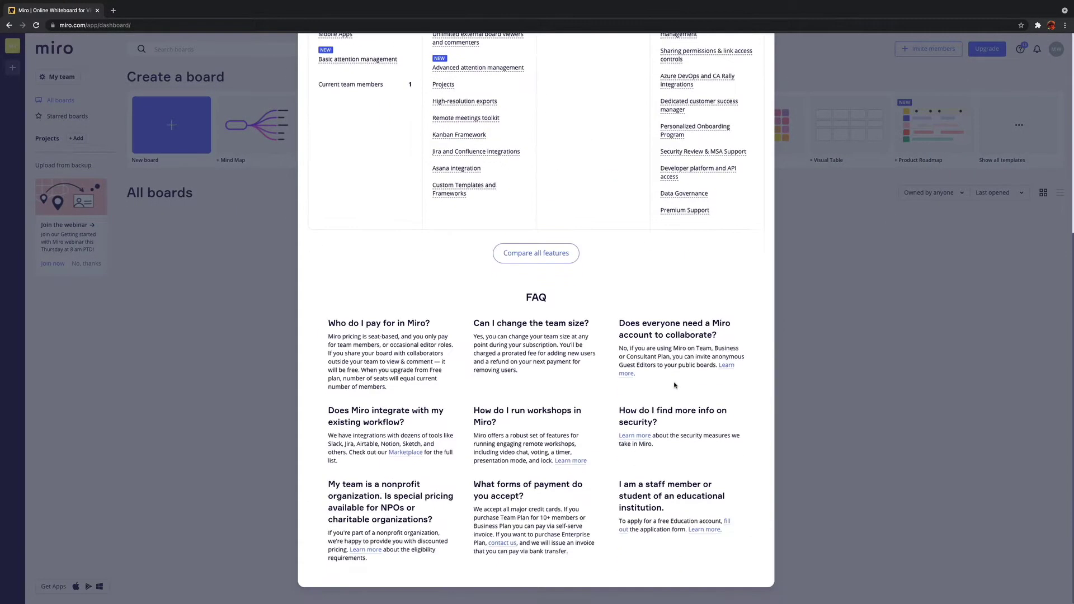
{"action": "left_click", "coordinate": [704, 531]}
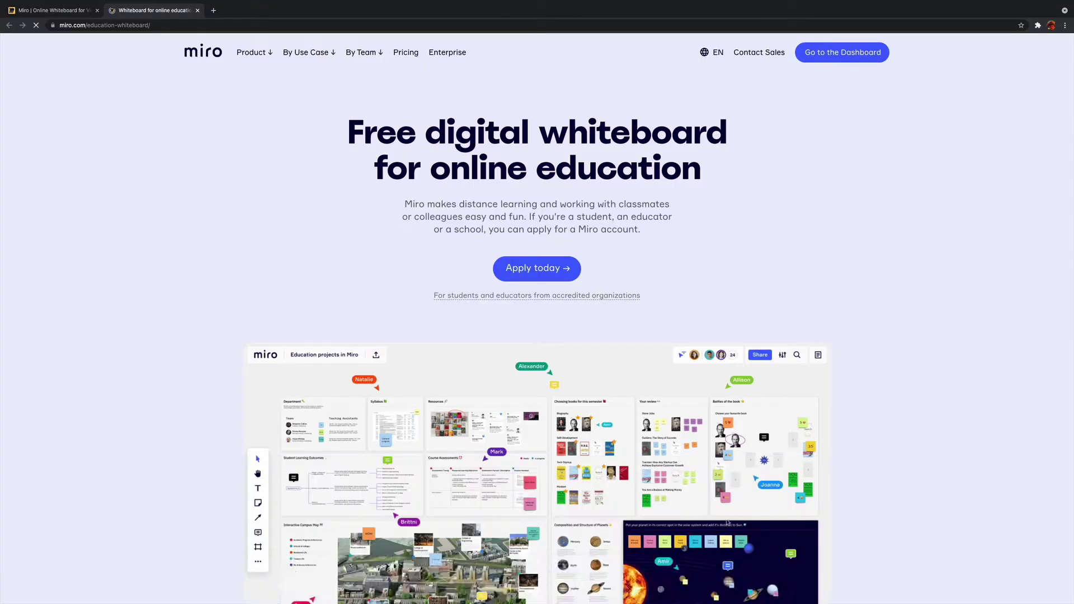
{"action": "left_click", "coordinate": [537, 268]}
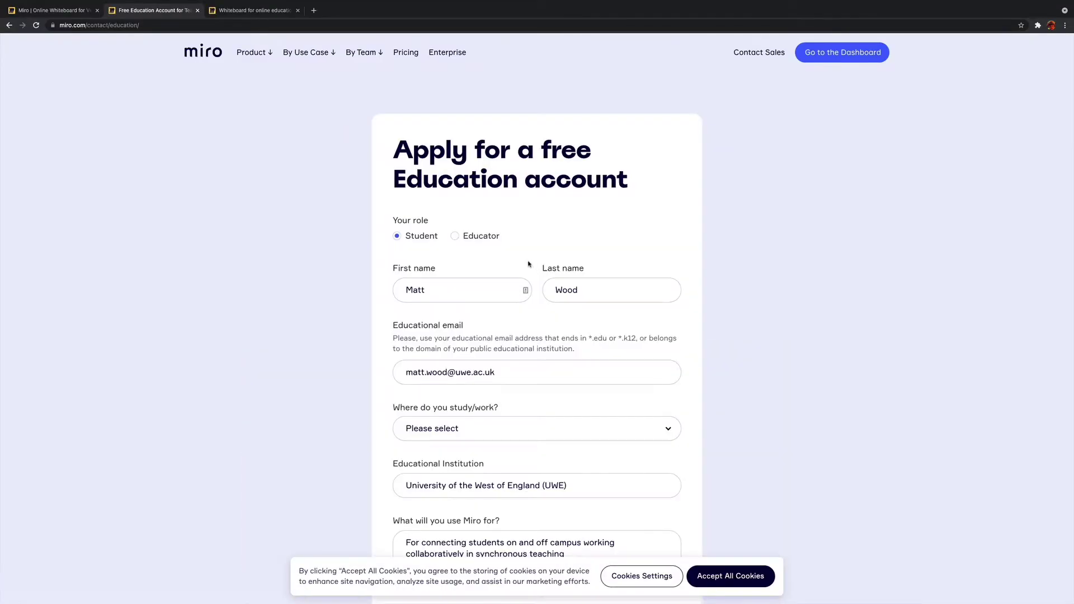
{"action": "scroll", "coordinate": [712, 292], "scroll_direction": "down", "scroll_amount": 7}
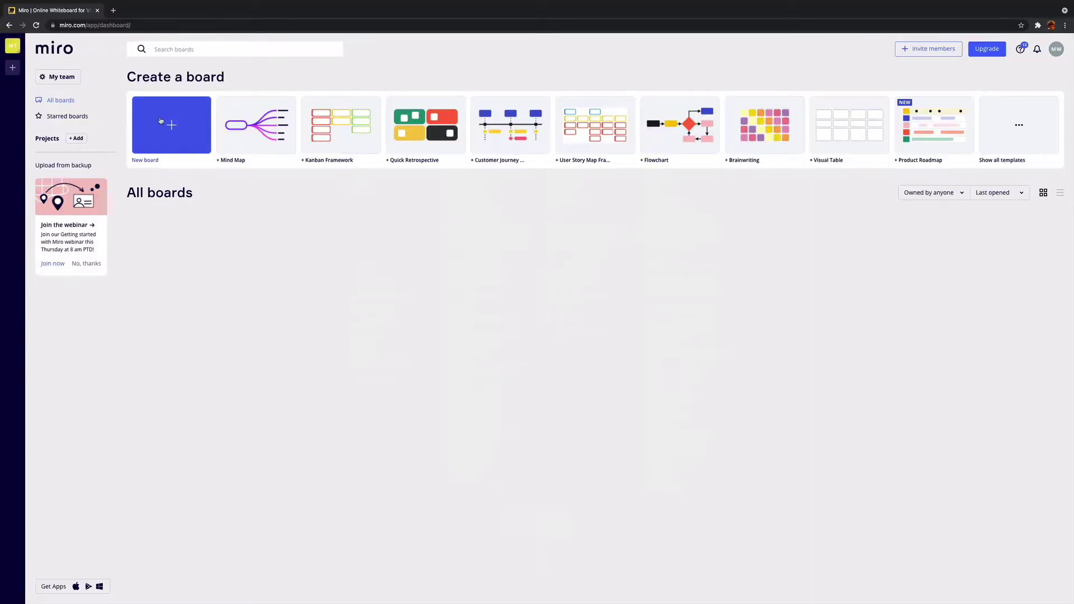
Create a new shared board and dismiss the template picker to start from a blank canvas
{"action": "left_click", "coordinate": [160, 118]}
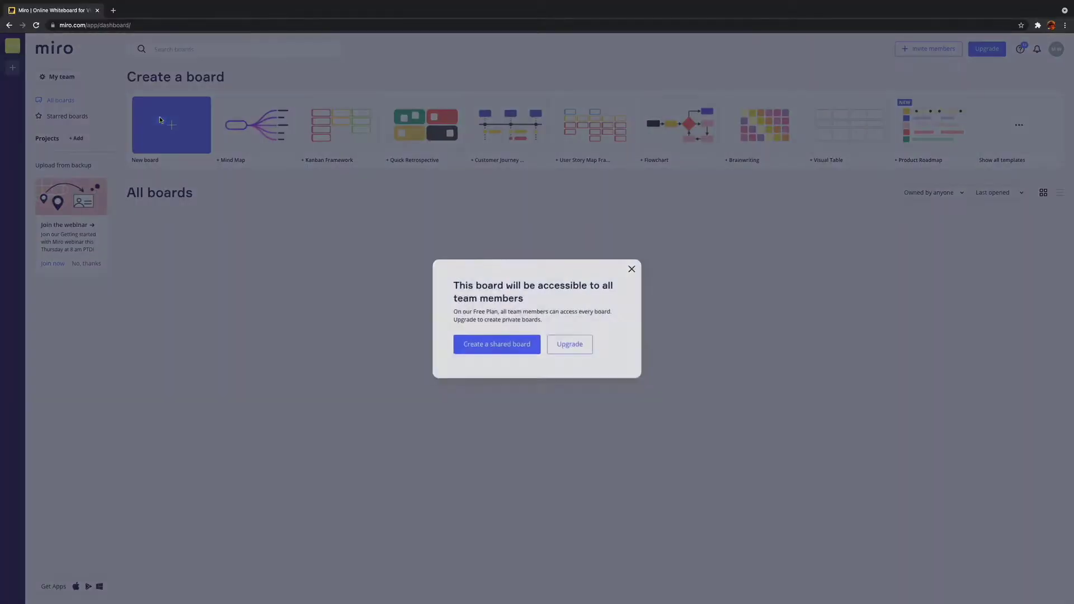
{"action": "left_click", "coordinate": [517, 351]}
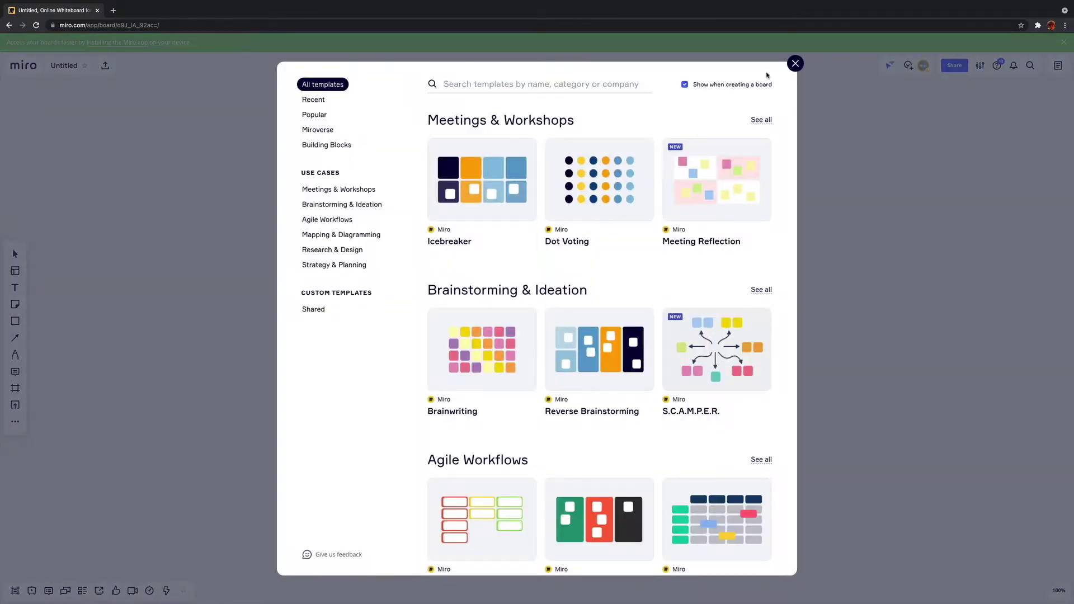
{"action": "left_click", "coordinate": [795, 63]}
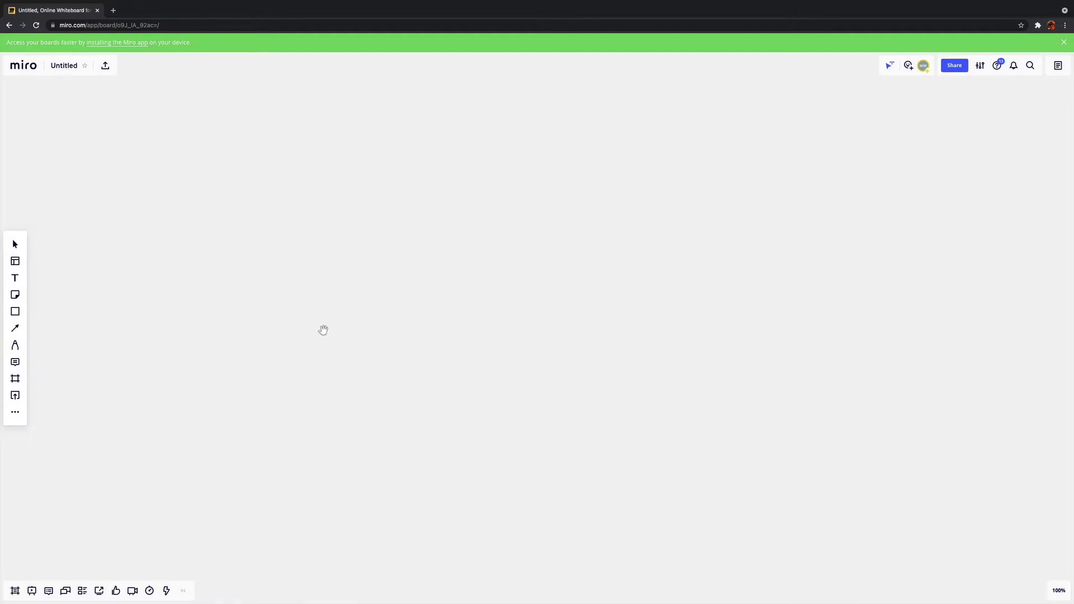
Add a 16:9 frame to the empty board
{"action": "left_click", "coordinate": [17, 380]}
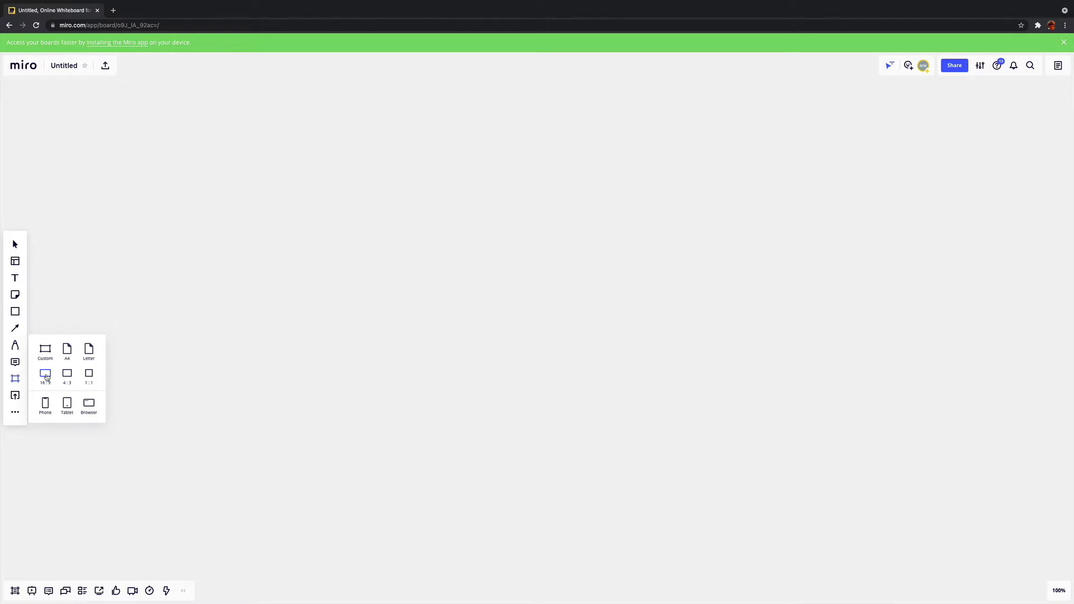
{"action": "left_click", "coordinate": [45, 375]}
{"action": "left_click_drag", "start_coordinate": [563, 260], "coordinate": [486, 249]}
{"action": "mouse_move", "coordinate": [645, 246]}
{"action": "left_mouse_down"}
{"action": "mouse_move", "coordinate": [657, 237]}
{"action": "mouse_move", "coordinate": [658, 248]}
{"action": "left_mouse_up"}
{"action": "left_click", "coordinate": [808, 243]}
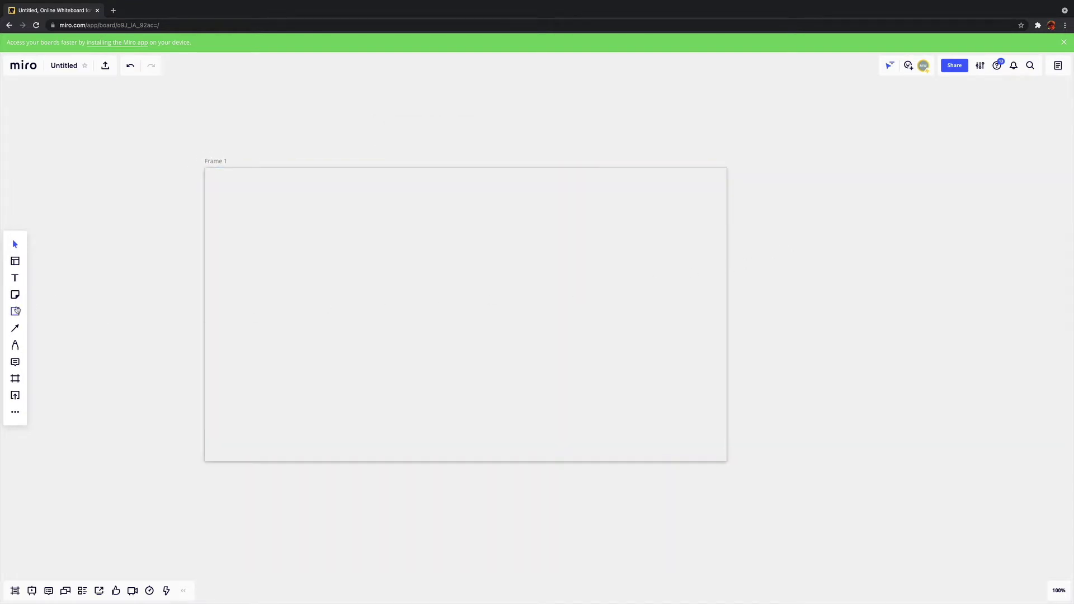
Draw a rectangle in the upper-left part of the frame
{"action": "left_click", "coordinate": [15, 311]}
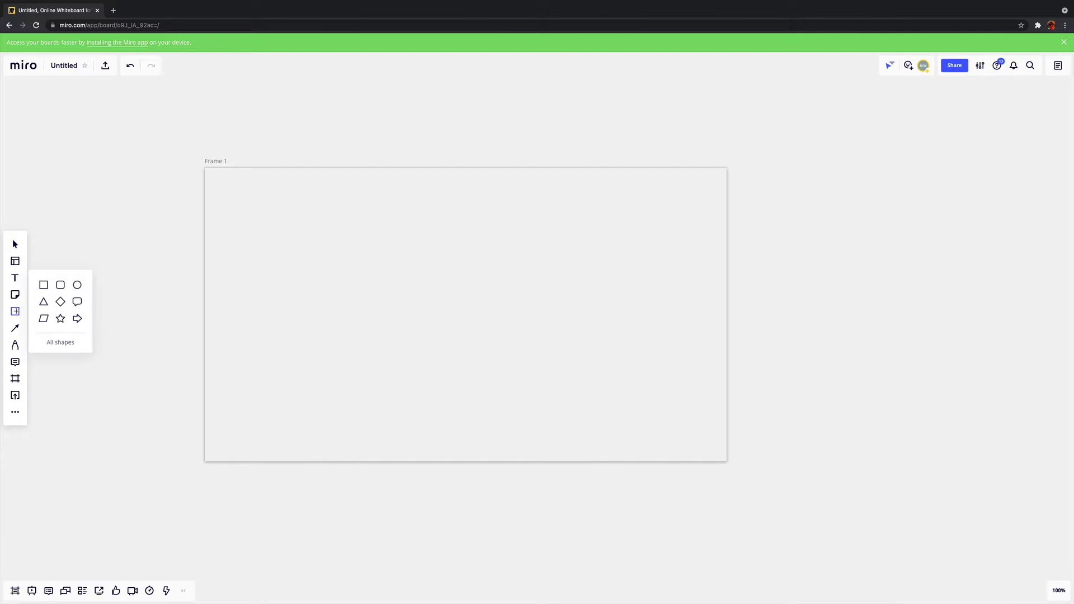
{"action": "left_click", "coordinate": [45, 285]}
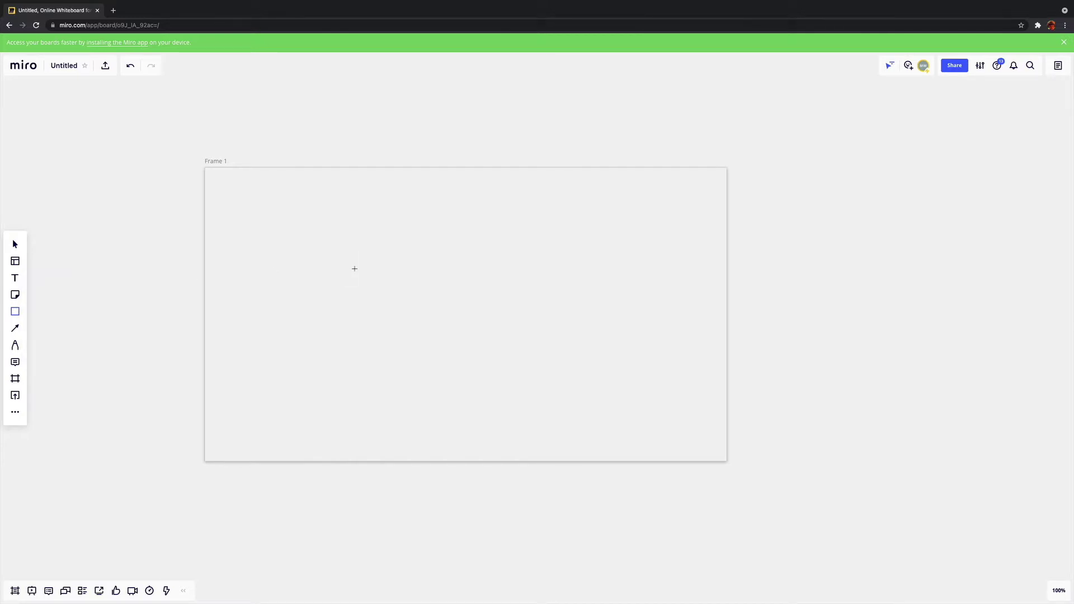
{"action": "mouse_move", "coordinate": [274, 206]}
{"action": "left_mouse_down"}
{"action": "mouse_move", "coordinate": [423, 327]}
{"action": "mouse_move", "coordinate": [425, 293]}
{"action": "left_mouse_up"}
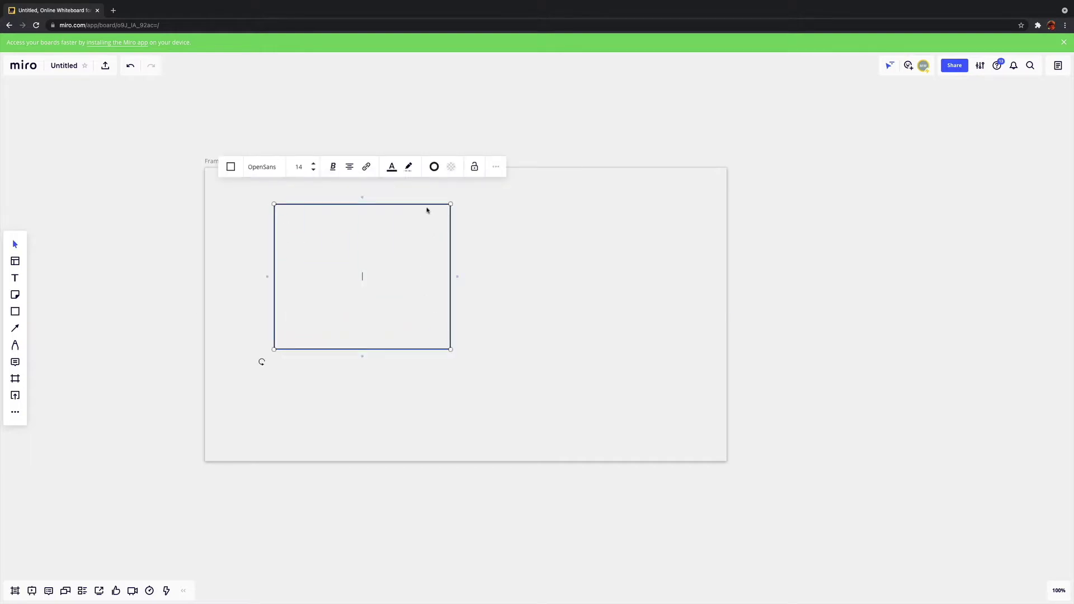
Give the rectangle a much thicker black border and a light grey fill
{"action": "left_click", "coordinate": [434, 167]}
{"action": "left_click_drag", "start_coordinate": [416, 208], "coordinate": [444, 207]}
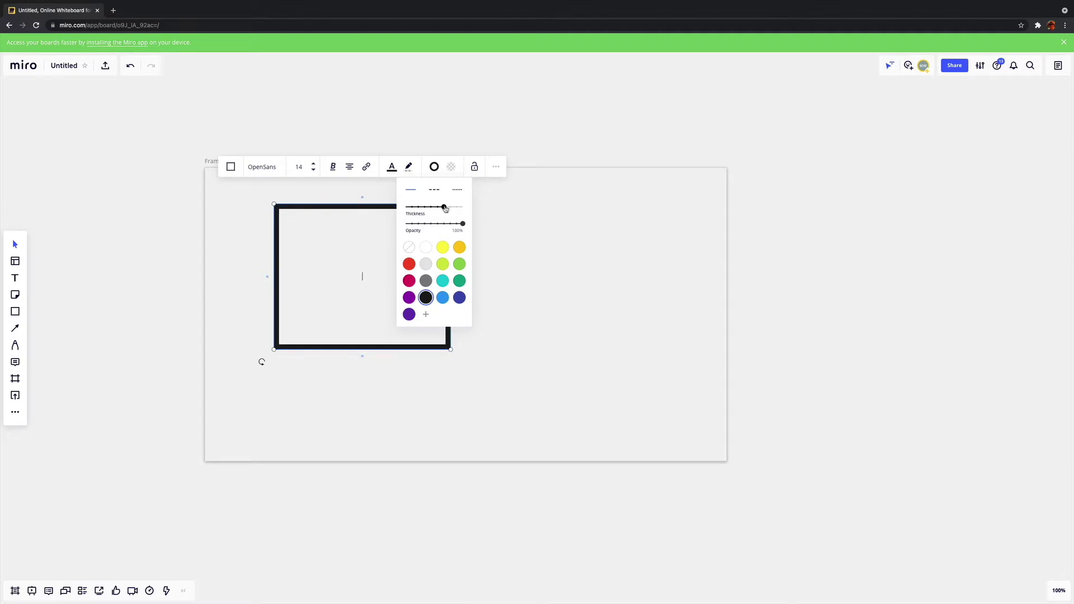
{"action": "left_click", "coordinate": [429, 265]}
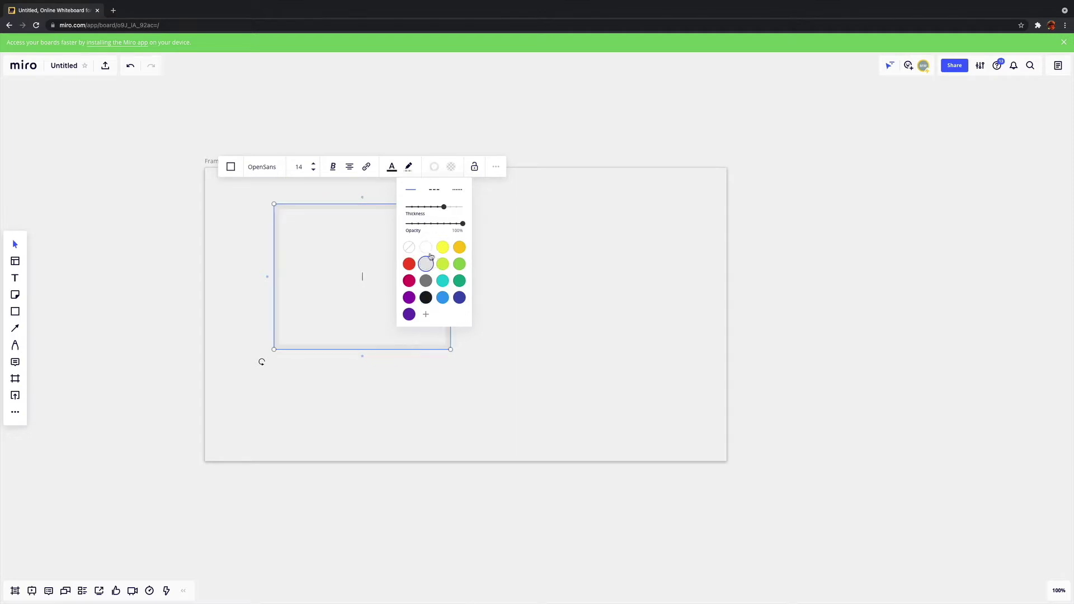
{"action": "left_click", "coordinate": [427, 300]}
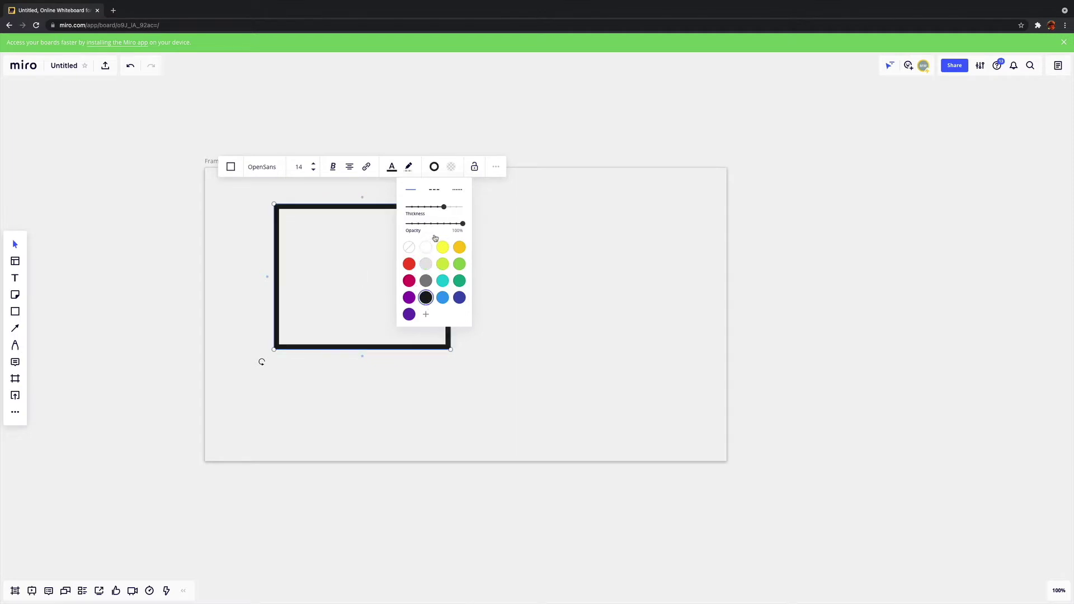
{"action": "left_click", "coordinate": [451, 168]}
{"action": "left_click", "coordinate": [442, 231]}
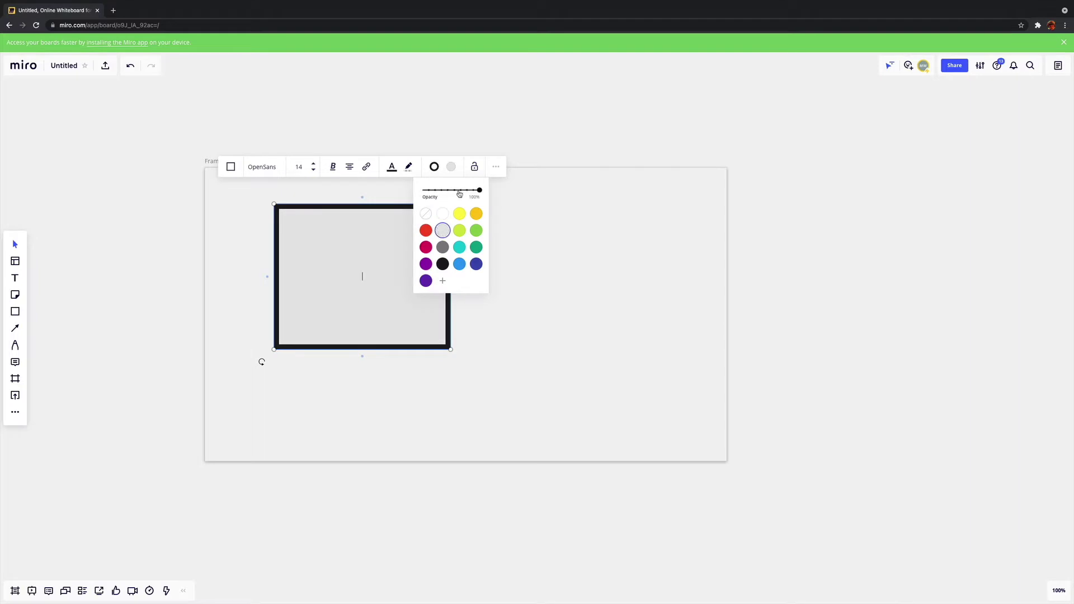
{"action": "left_click", "coordinate": [590, 292]}
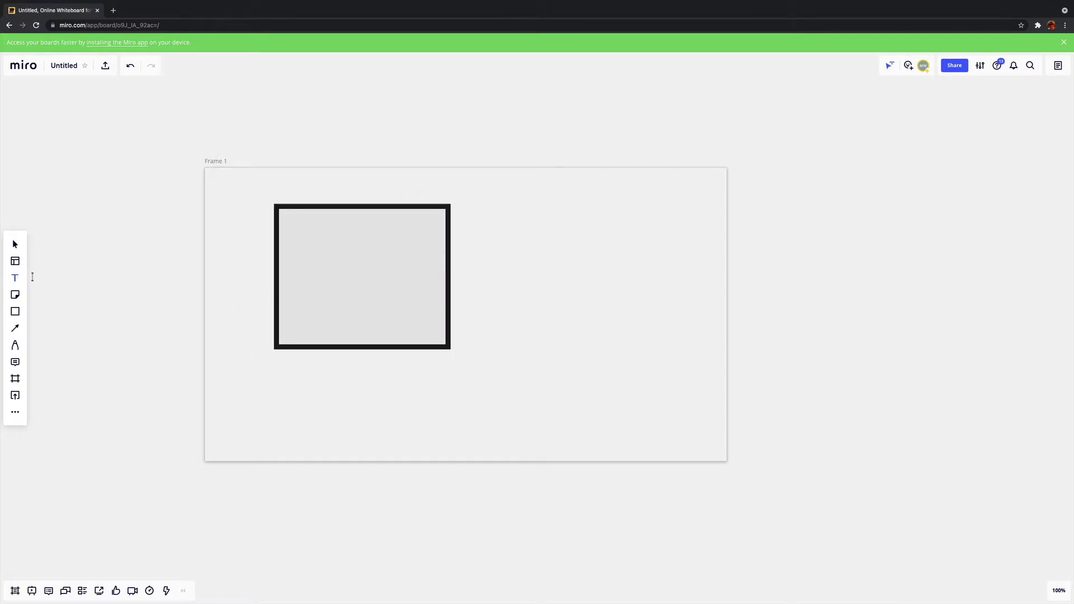
Add the text "My first Miro Board" in the frame, to the right of the rectangle
{"action": "left_click", "coordinate": [555, 216]}
{"action": "type", "text": "My fir"}
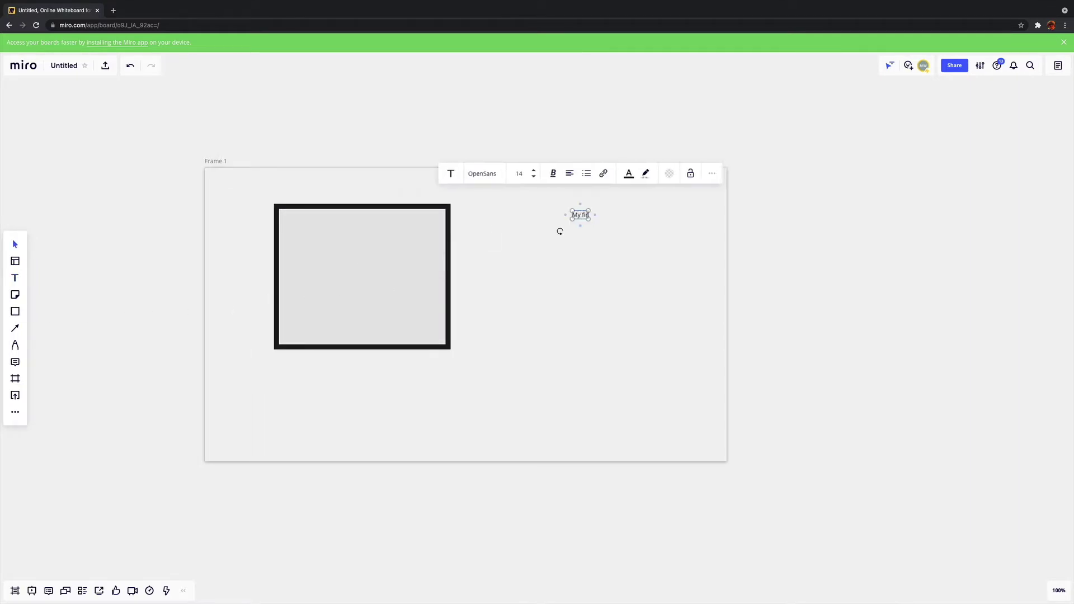
{"action": "type", "text": "st Miro Board"}
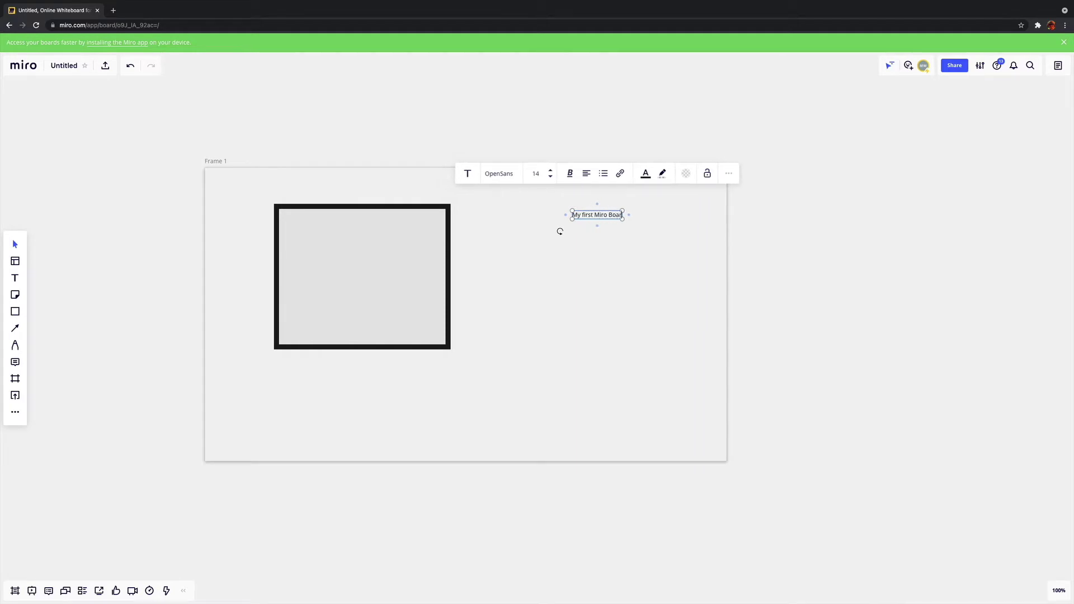
Place an orange sticky note below the text in the frame, reading "Here's a post it!"
{"action": "left_click", "coordinate": [15, 295]}
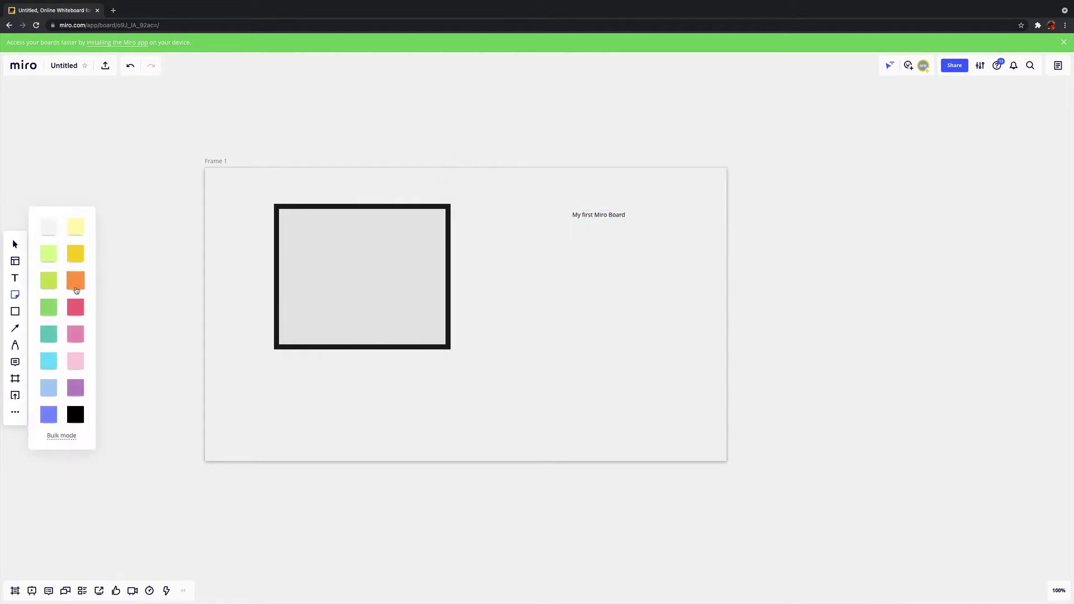
{"action": "left_click", "coordinate": [620, 267]}
{"action": "type", "text": "Here's"}
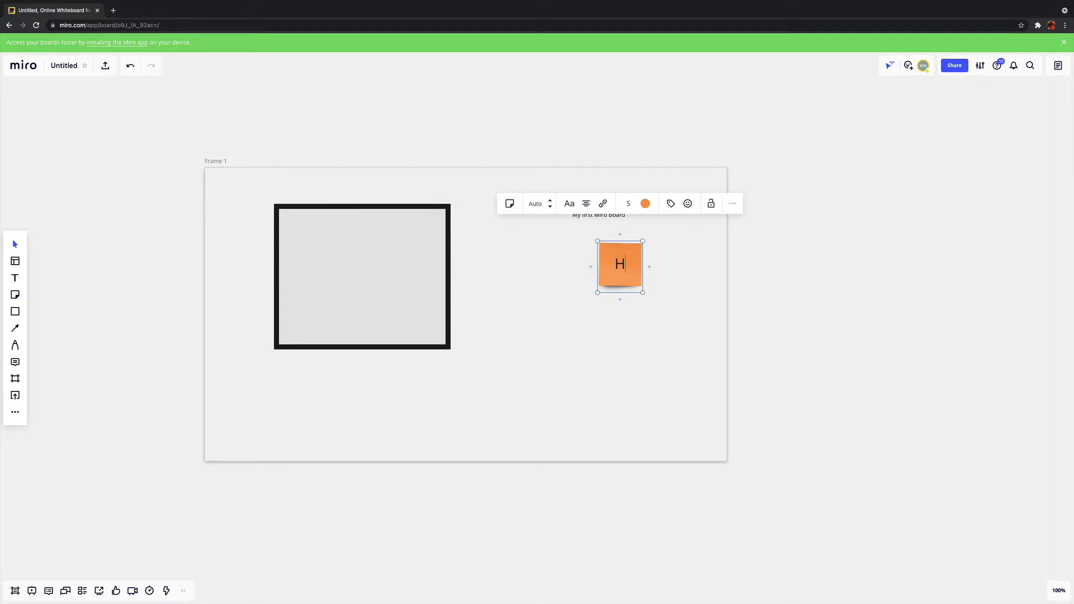
{"action": "type", "text": " a great"}
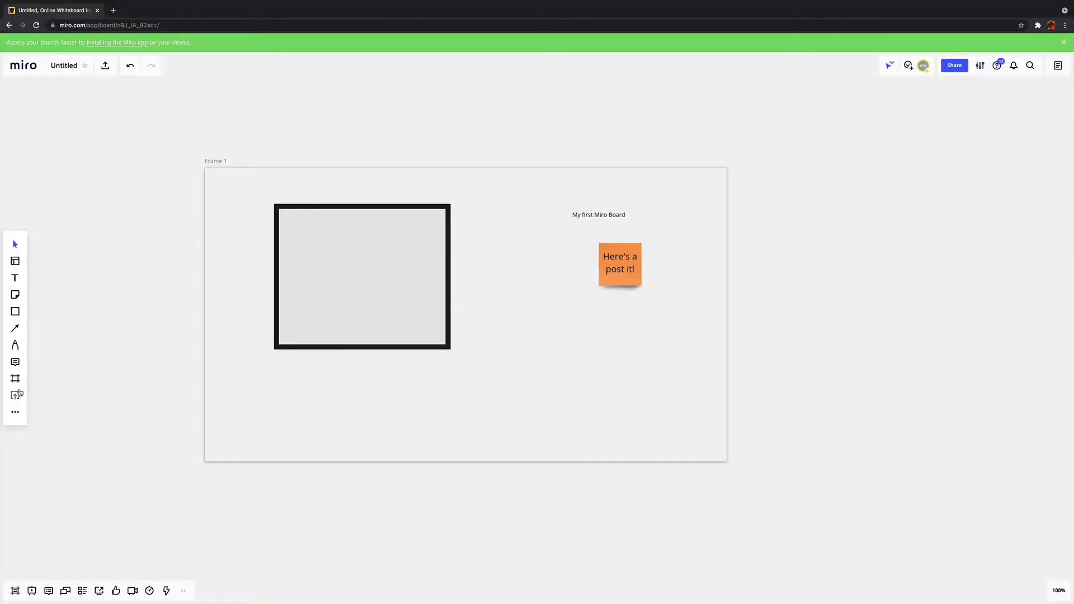
Add a second 16:9 frame beside the first and insert the blank version of the Icebreaker template
{"action": "left_click", "coordinate": [15, 379]}
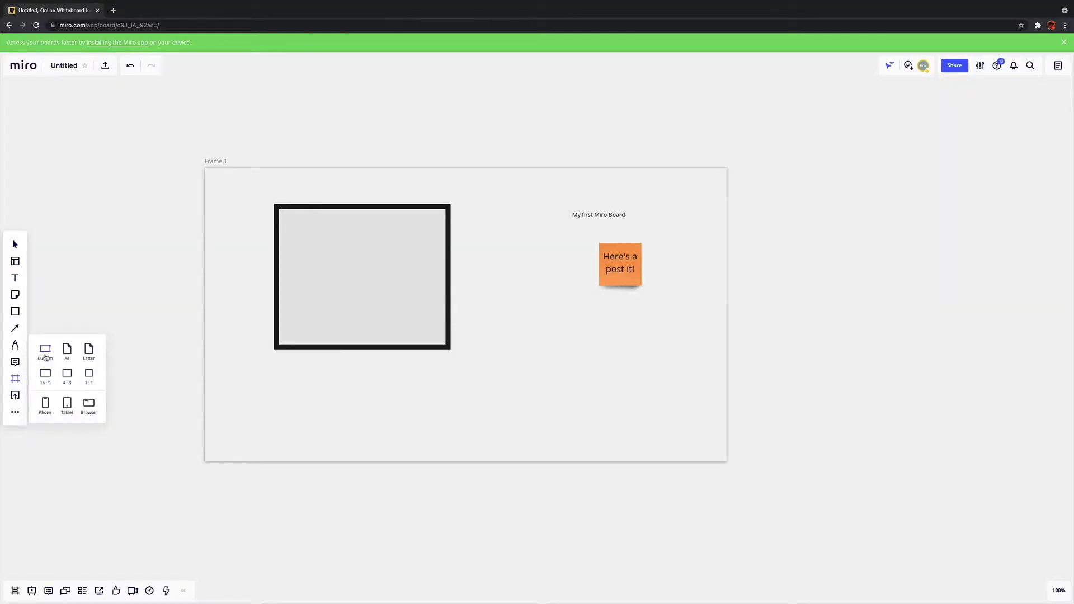
{"action": "left_click", "coordinate": [44, 376]}
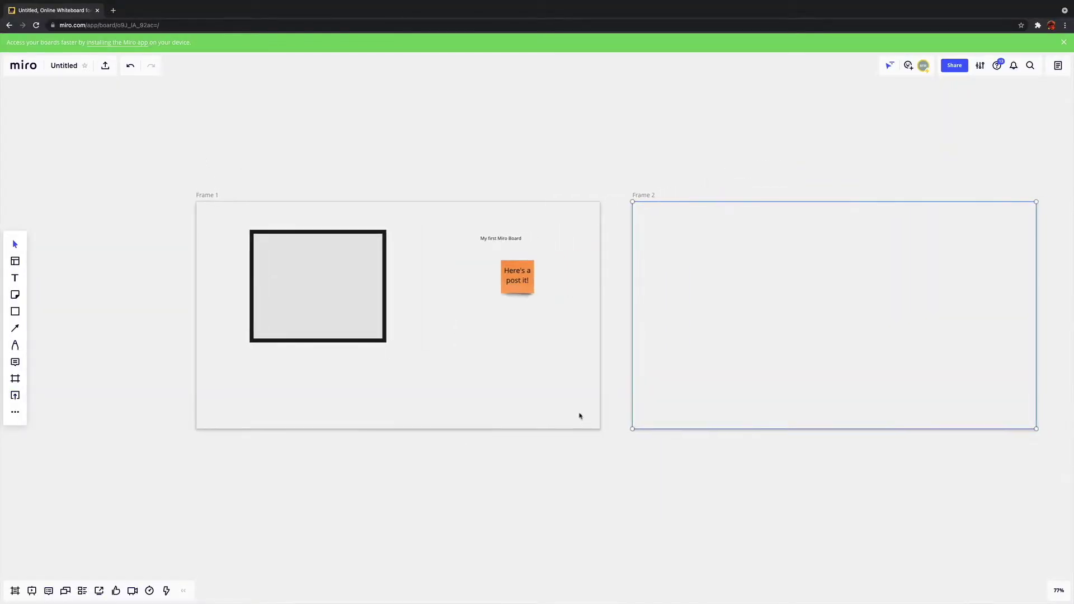
{"action": "left_click", "coordinate": [14, 261]}
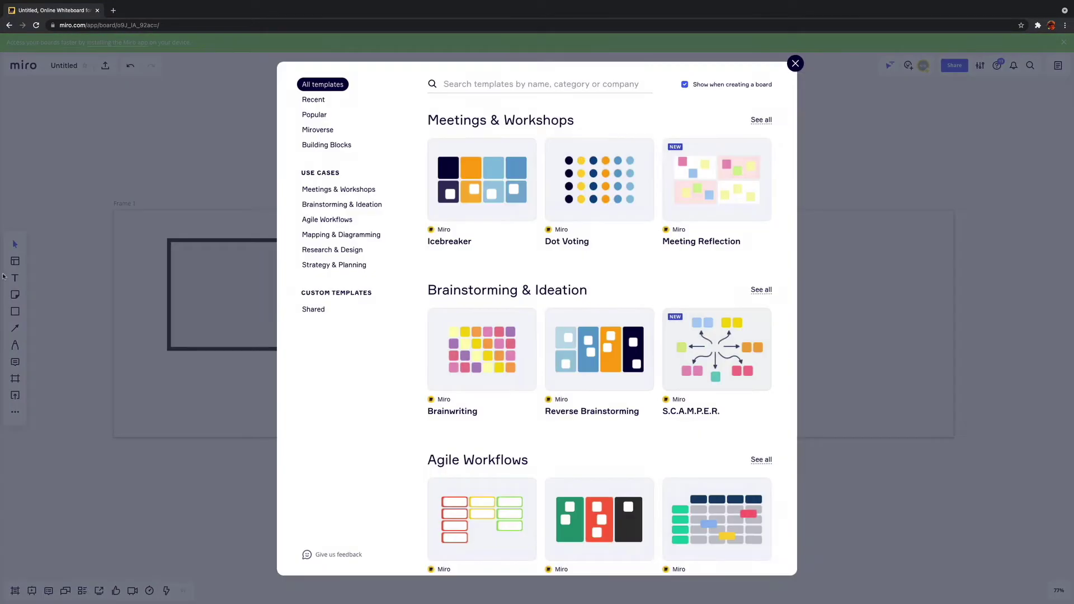
{"action": "mouse_move", "coordinate": [552, 317]}
{"action": "left_click", "coordinate": [510, 186]}
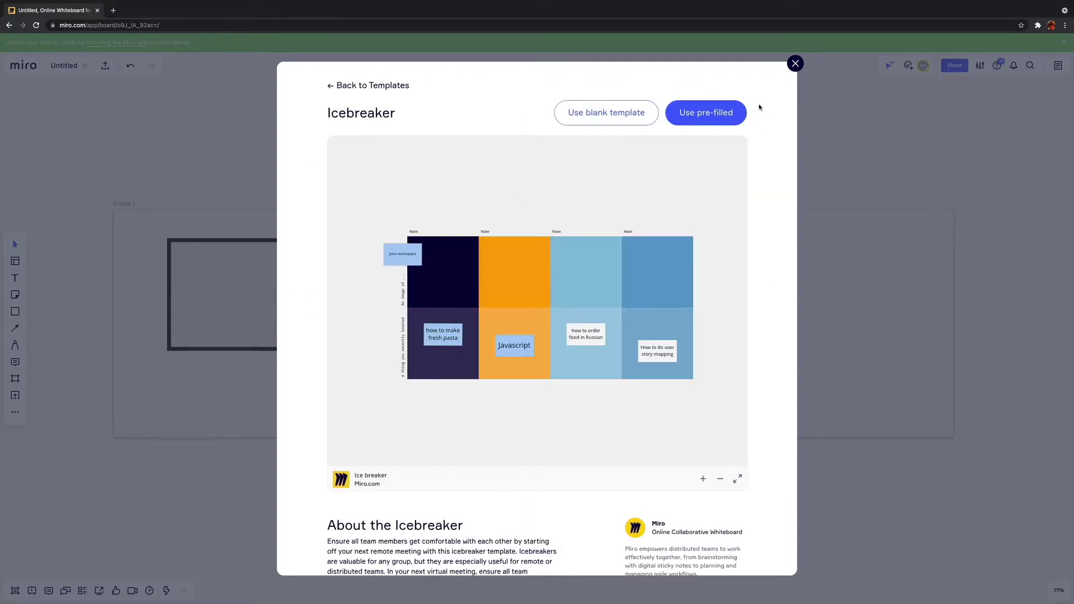
{"action": "left_click", "coordinate": [634, 124]}
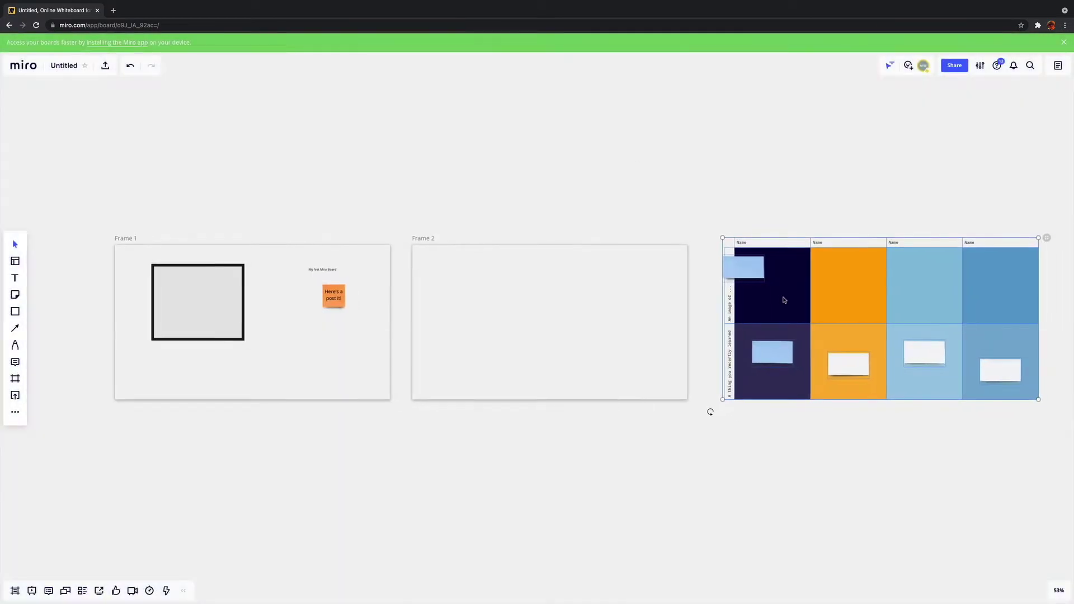
Move the Icebreaker grid into Frame 2 and shrink it to fit the frame's upper-left area
{"action": "left_click_drag", "start_coordinate": [781, 299], "coordinate": [500, 314]}
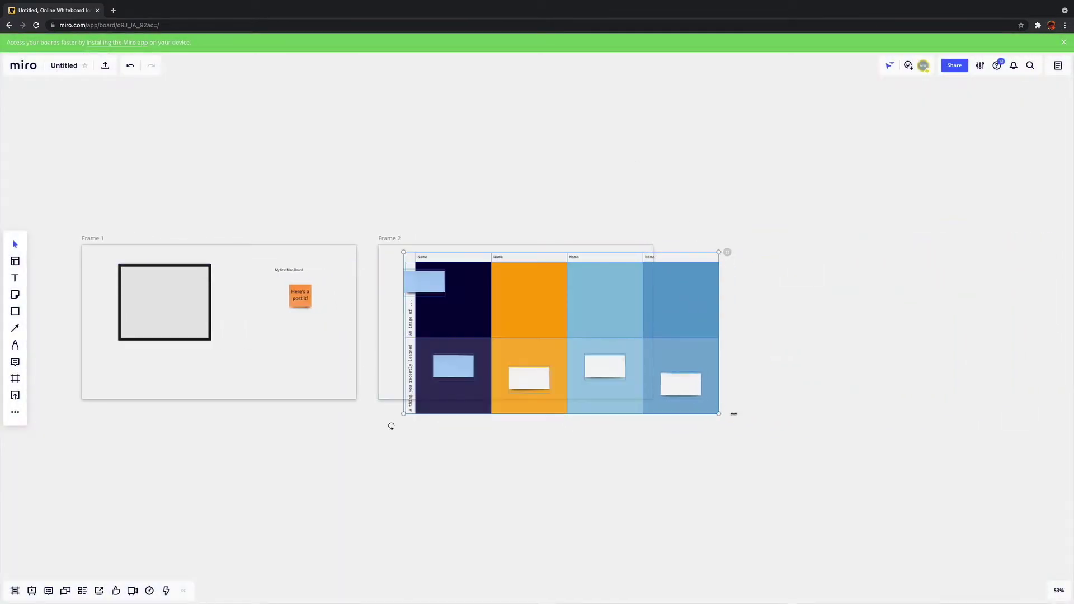
{"action": "left_click_drag", "start_coordinate": [721, 414], "coordinate": [571, 331]}
{"action": "left_click_drag", "start_coordinate": [539, 297], "coordinate": [503, 300]}
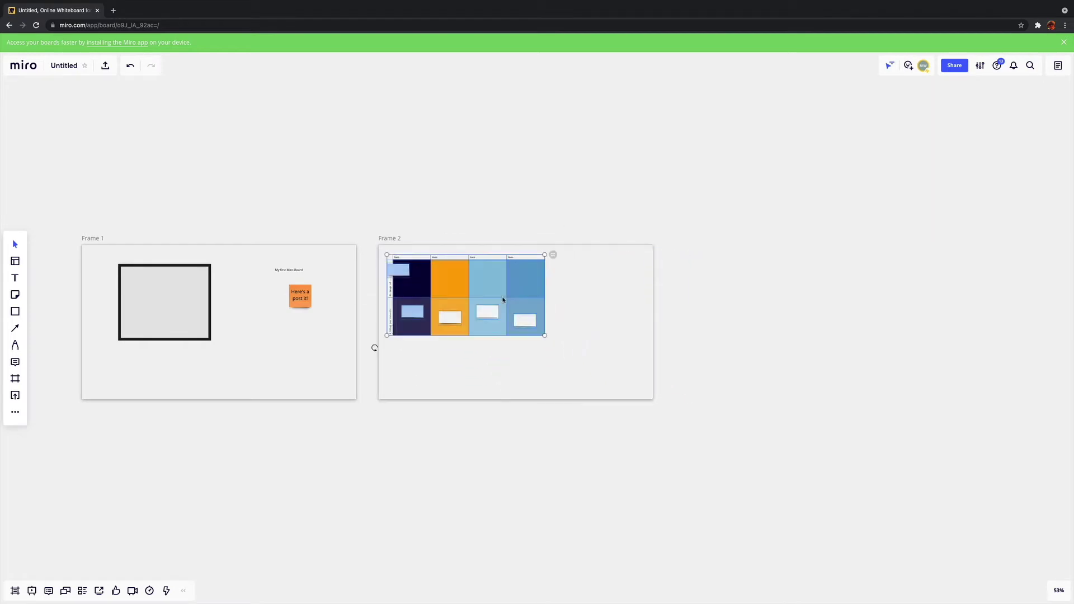
{"action": "left_click_drag", "start_coordinate": [545, 336], "coordinate": [513, 321]}
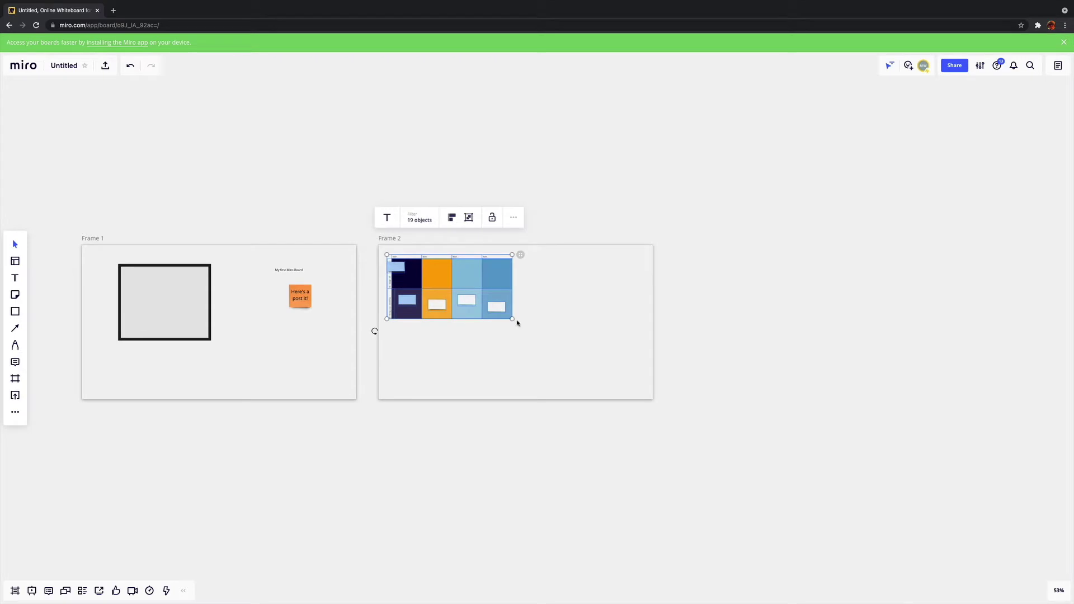
Duplicate the whole Icebreaker grid and place the copy to the right of the original inside Frame 2
{"action": "scroll", "coordinate": [515, 307], "scroll_direction": "up", "scroll_amount": 4}
{"action": "left_click_drag", "start_coordinate": [553, 335], "coordinate": [290, 218]}
{"action": "left_click_drag", "start_coordinate": [471, 288], "coordinate": [683, 254]}
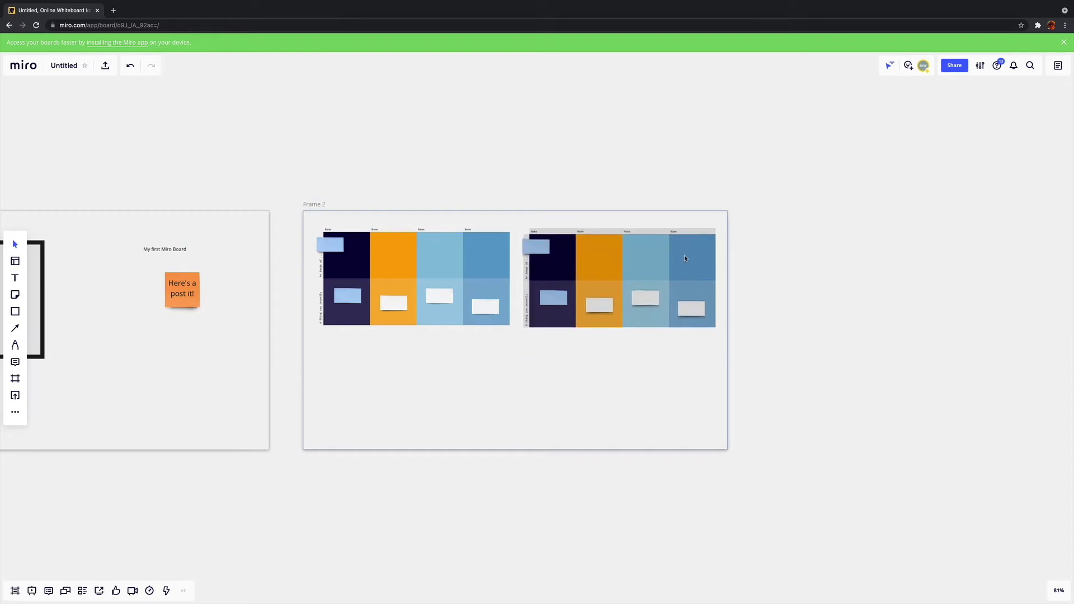
{"action": "left_click", "coordinate": [581, 370]}
{"action": "left_click", "coordinate": [527, 302]}
{"action": "key", "text": "Escape"}
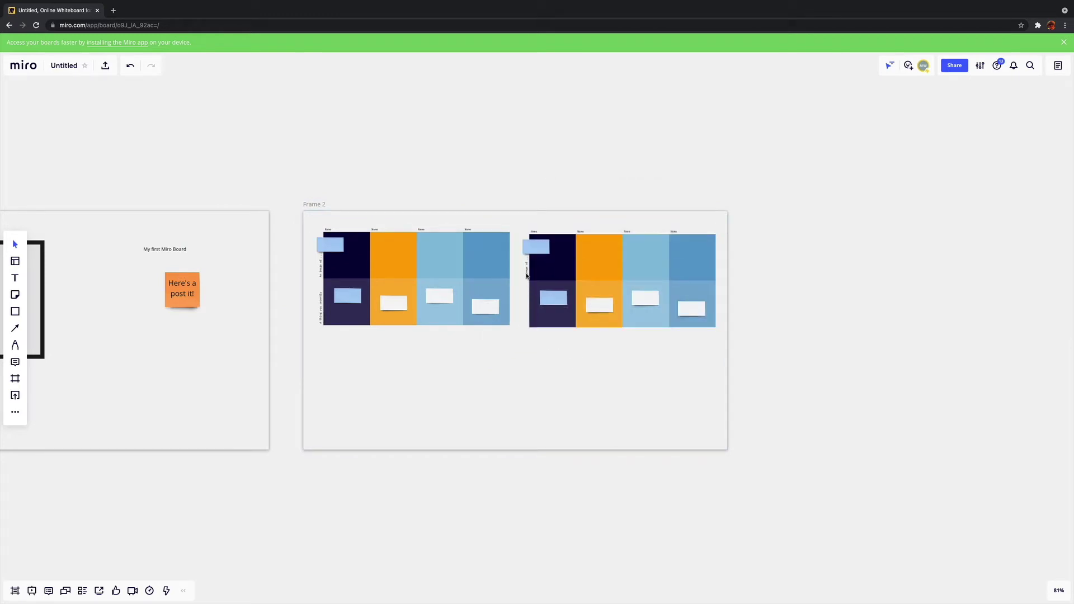
Move the copied Icebreaker grid level with the original so the two sit directly side by side
{"action": "left_click_drag", "start_coordinate": [799, 349], "coordinate": [519, 223]}
{"action": "left_click_drag", "start_coordinate": [560, 265], "coordinate": [544, 264]}
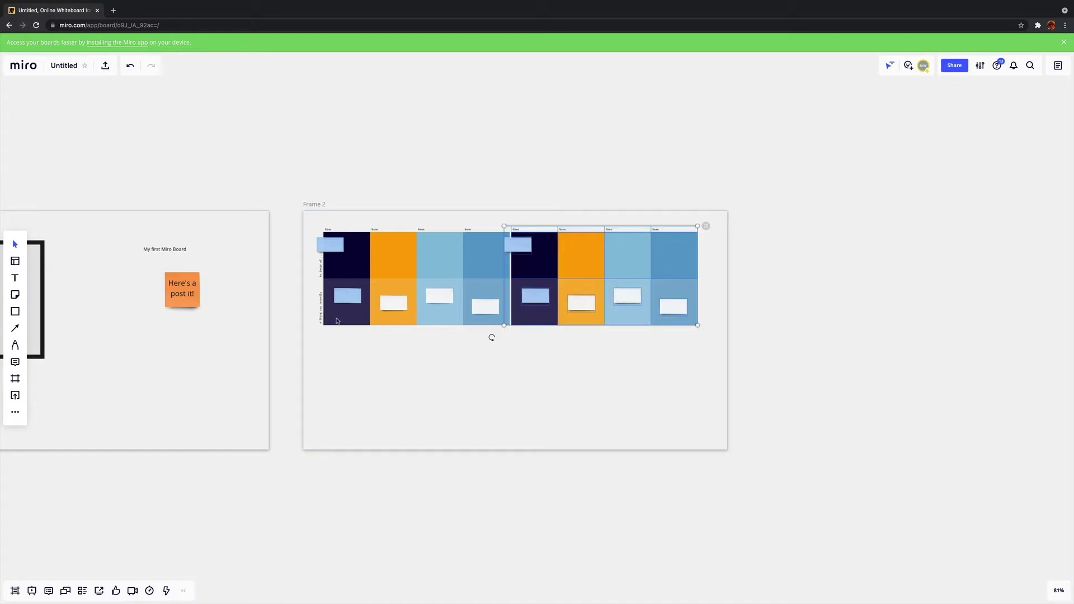
{"action": "scroll", "coordinate": [335, 320], "scroll_direction": "left", "scroll_amount": 2}
{"action": "scroll", "coordinate": [336, 320], "scroll_direction": "left", "scroll_amount": 2}
{"action": "scroll", "coordinate": [374, 322], "scroll_direction": "up", "scroll_amount": 10}
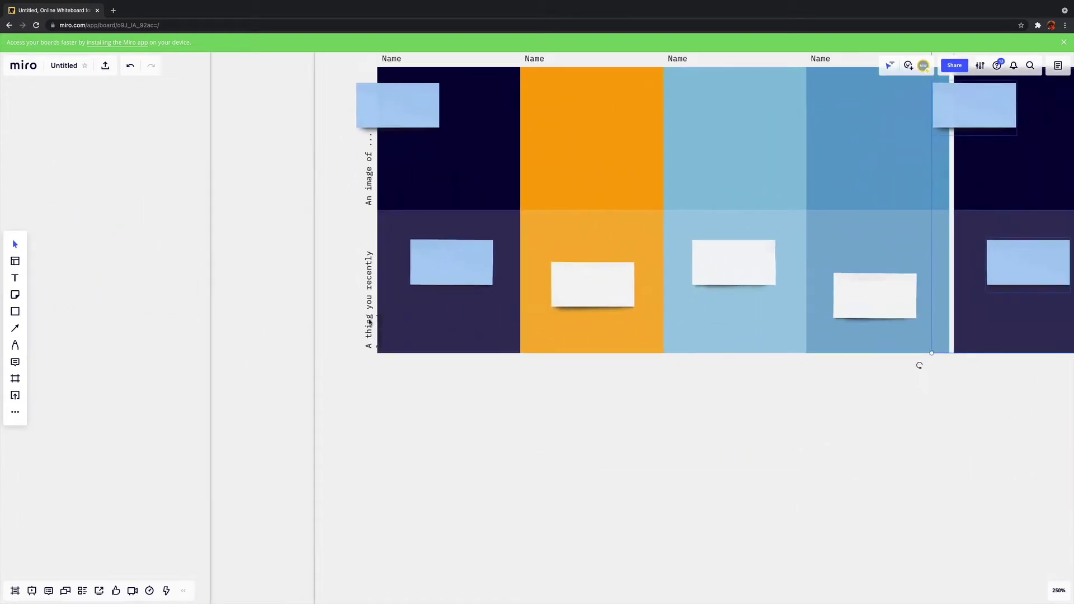
Reword the grid's row labels as "An image that represents you" and "A thing you learnt from the lecture" and line them up beside the grid
{"action": "left_click", "coordinate": [370, 314]}
{"action": "double_click", "coordinate": [357, 283]}
{"action": "key", "text": "BackSpace"}
{"action": "key", "text": "BackSpace"}
{"action": "type", "text": "t from the lectu"}
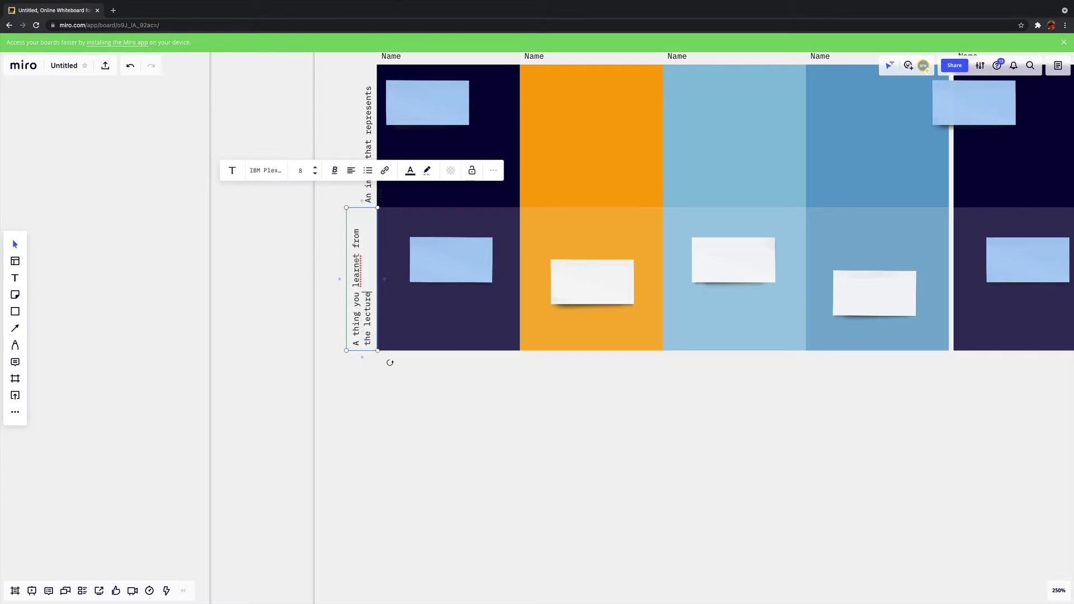
{"action": "key", "text": "BackSpace"}
{"action": "key", "text": "Escape"}
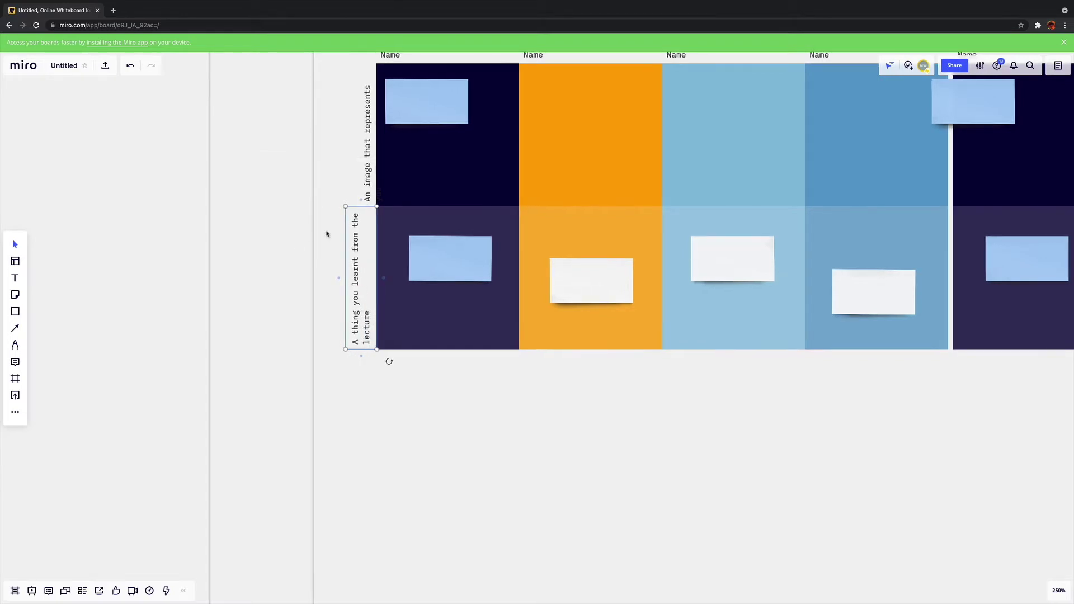
{"action": "left_click", "coordinate": [369, 182]}
{"action": "left_click_drag", "start_coordinate": [369, 182], "coordinate": [360, 182]}
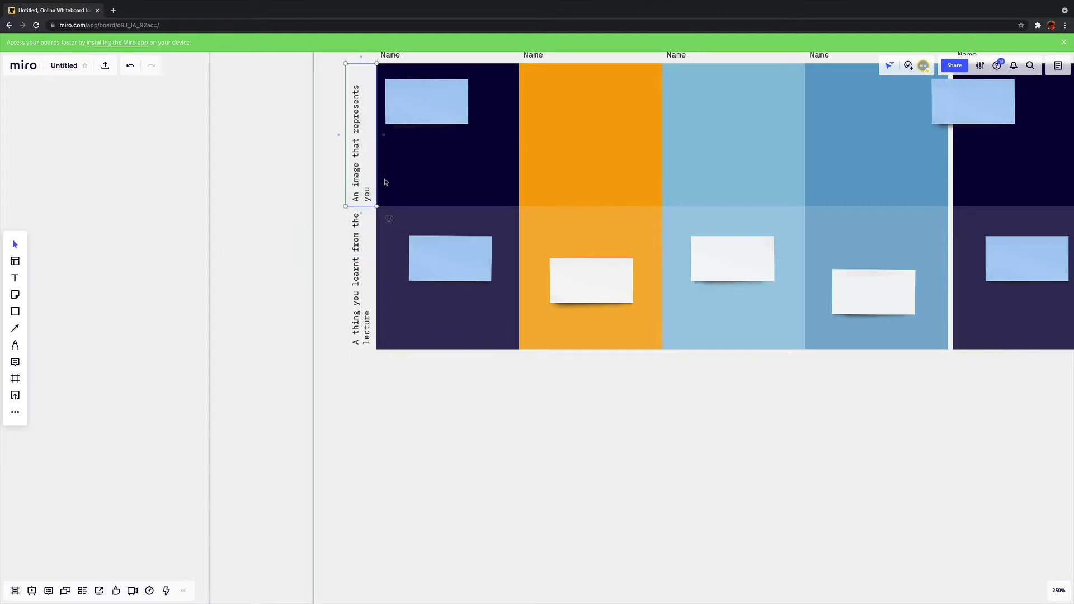
Replace the "Name" headings above the first three columns of the Icebreaker grid with participants' first names
{"action": "scroll", "coordinate": [448, 180], "scroll_direction": "up", "scroll_amount": 3}
{"action": "left_click", "coordinate": [377, 125]}
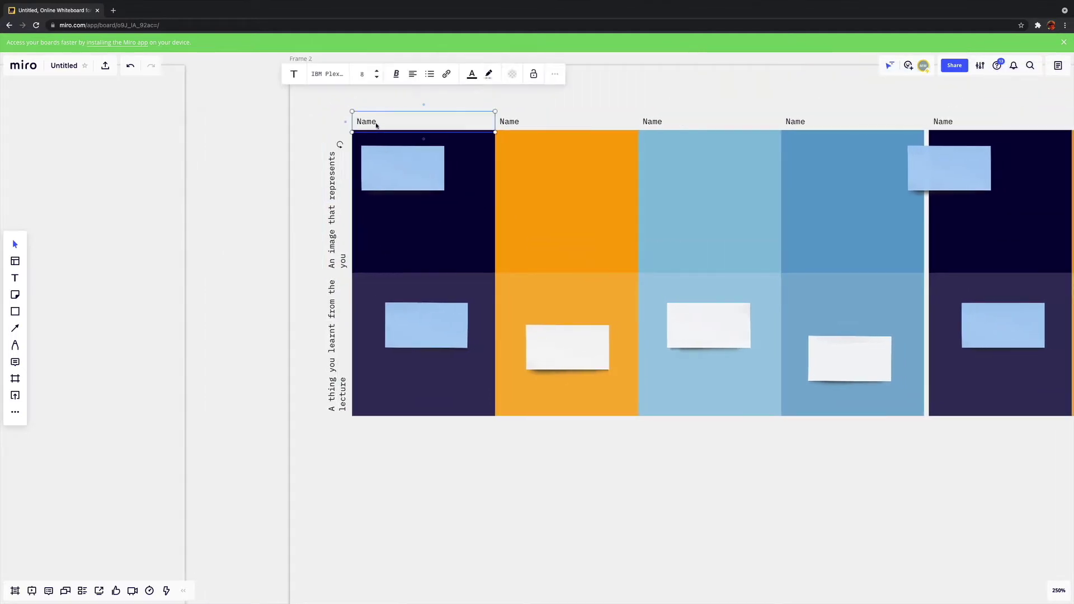
{"action": "double_click", "coordinate": [373, 122]}
{"action": "type", "text": "Morgan"}
{"action": "left_click", "coordinate": [517, 122]}
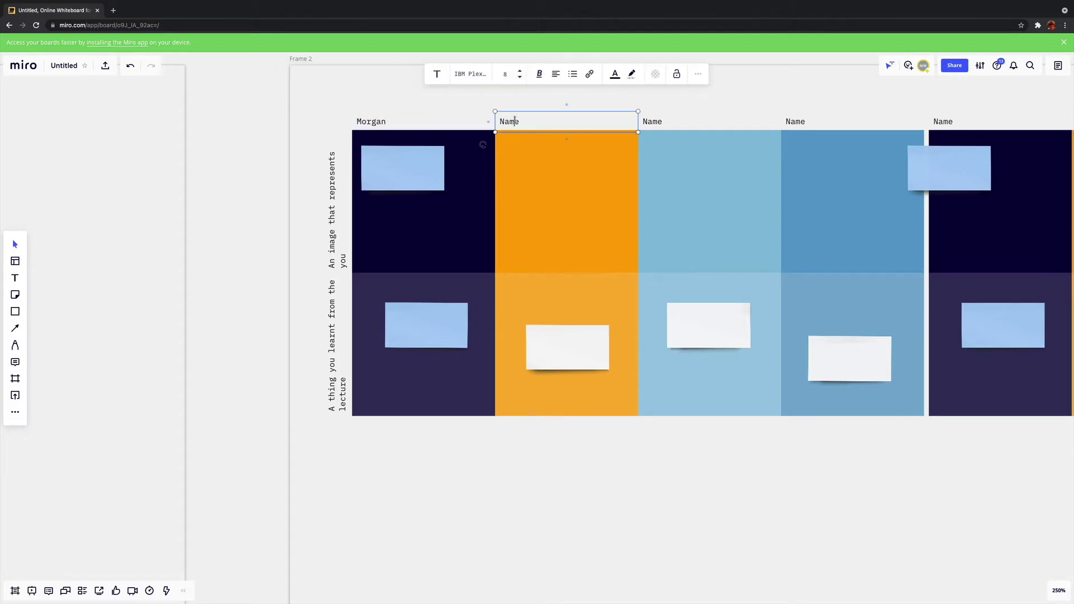
{"action": "double_click", "coordinate": [516, 121]}
{"action": "type", "text": "Al"}
{"action": "left_click", "coordinate": [661, 126]}
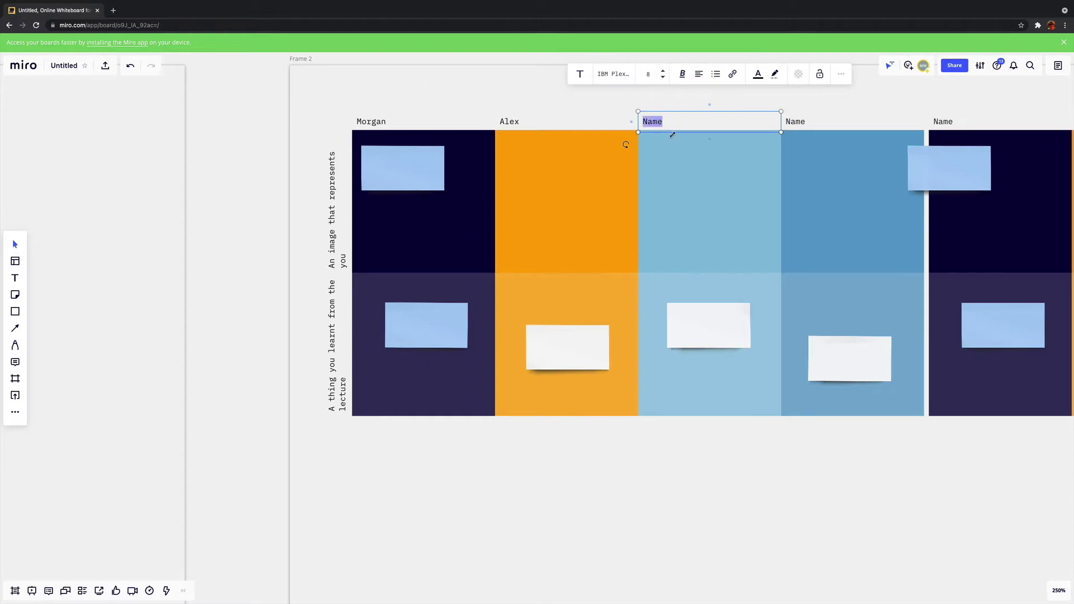
{"action": "scroll", "coordinate": [672, 135], "scroll_direction": "right", "scroll_amount": 3}
{"action": "scroll", "coordinate": [673, 135], "scroll_direction": "left", "scroll_amount": 2}
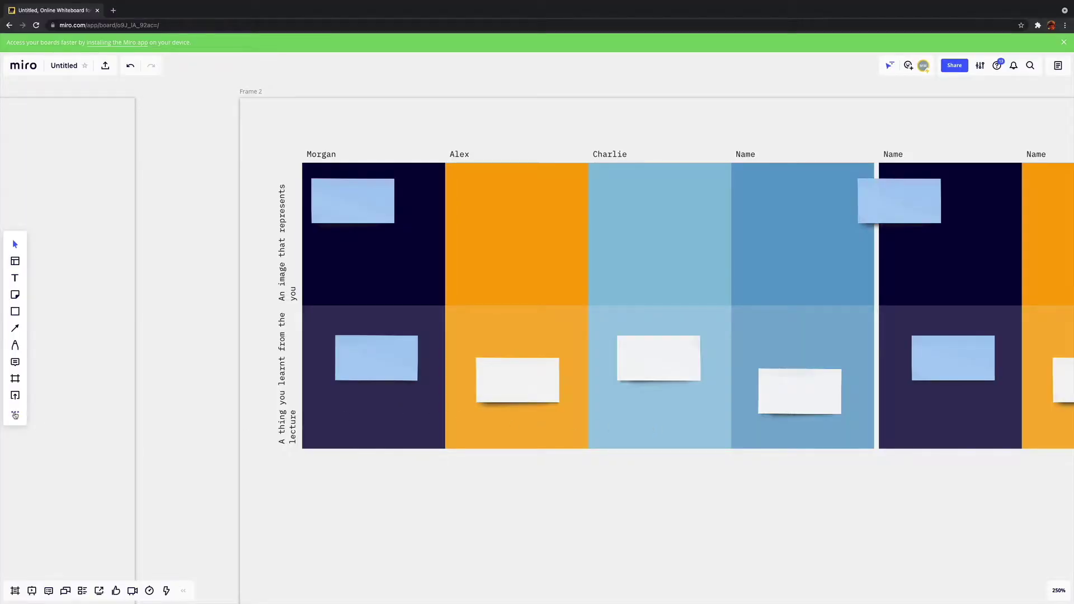
Search Google images for "Frog" from the board's apps without inserting a picture, and look at the upload options
{"action": "left_click", "coordinate": [15, 415]}
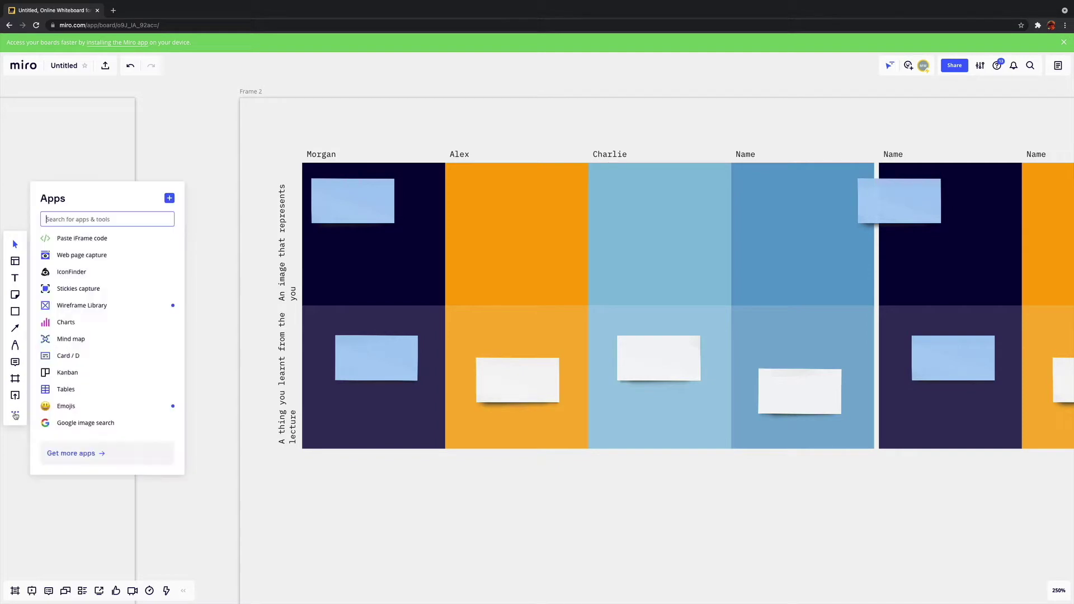
{"action": "left_click", "coordinate": [86, 424]}
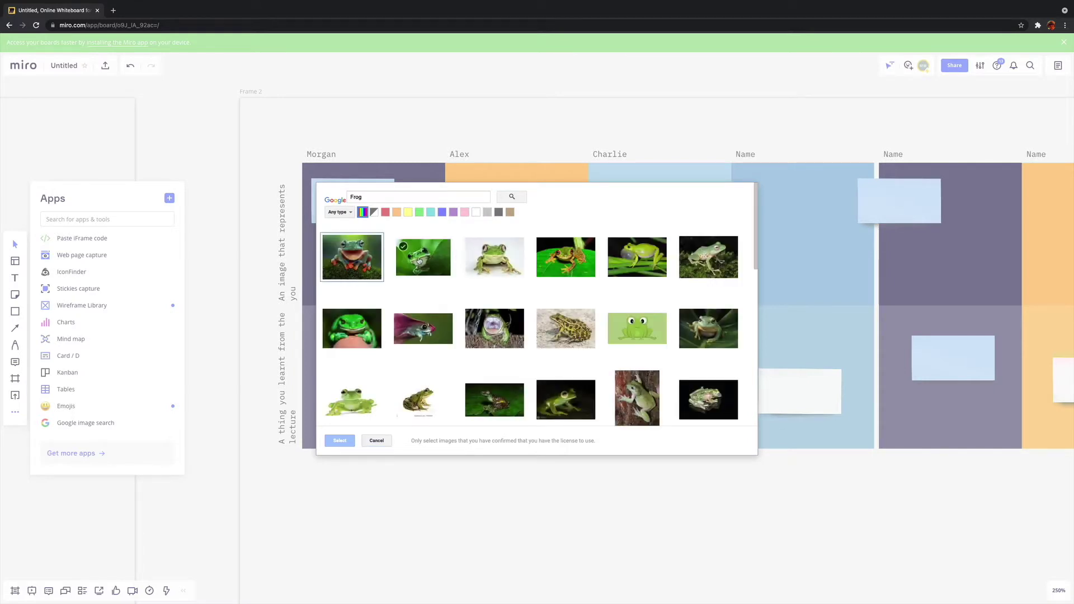
{"action": "left_click", "coordinate": [378, 442]}
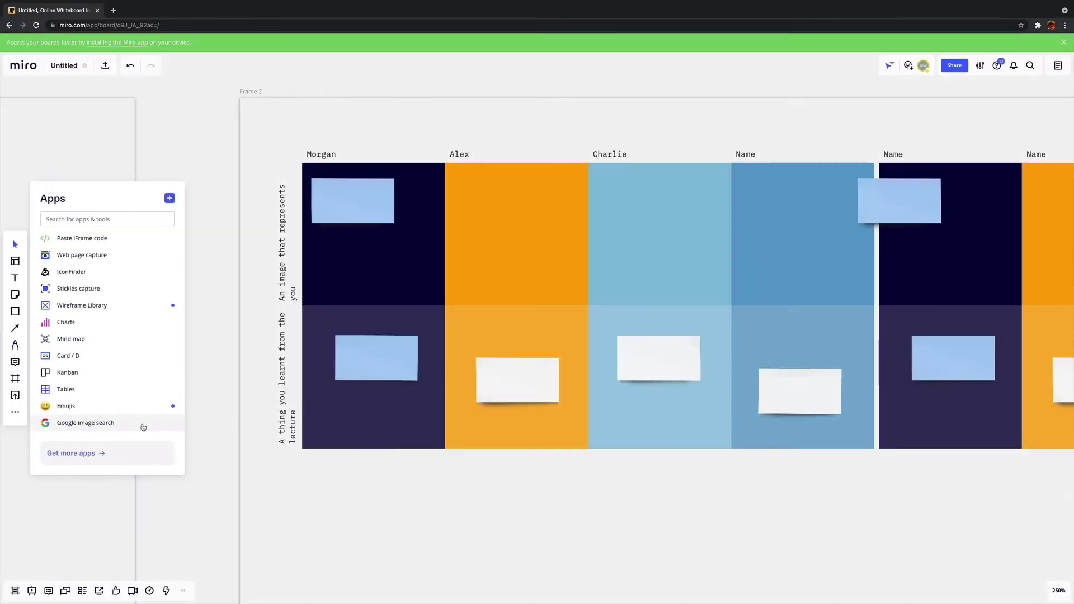
{"action": "left_click", "coordinate": [15, 396]}
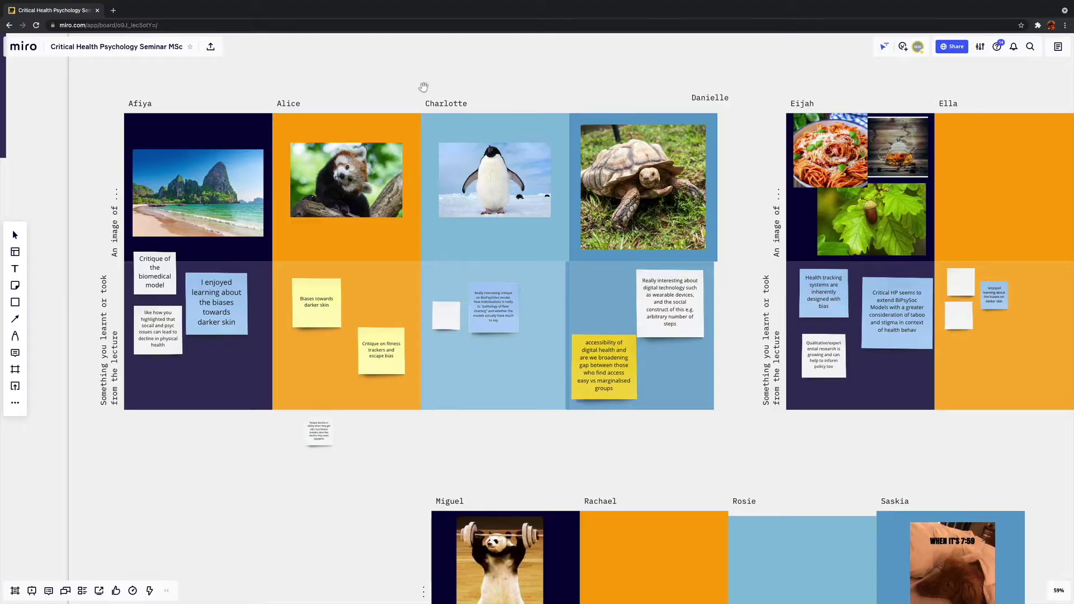
Examine the students' images and sticky notes across the Ice Breaker grids on the Critical Health Psychology Seminar MSc board
{"action": "scroll", "coordinate": [424, 86], "scroll_direction": "up", "scroll_amount": 5}
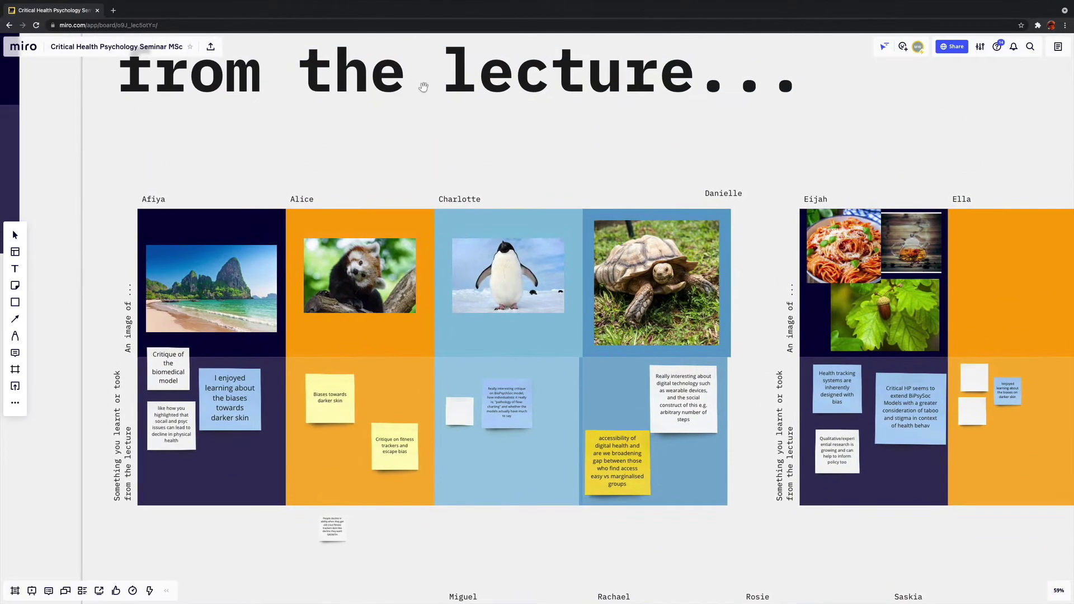
{"action": "scroll", "coordinate": [423, 87], "scroll_direction": "down", "scroll_amount": 1}
{"action": "scroll", "coordinate": [424, 87], "scroll_direction": "down", "scroll_amount": 5}
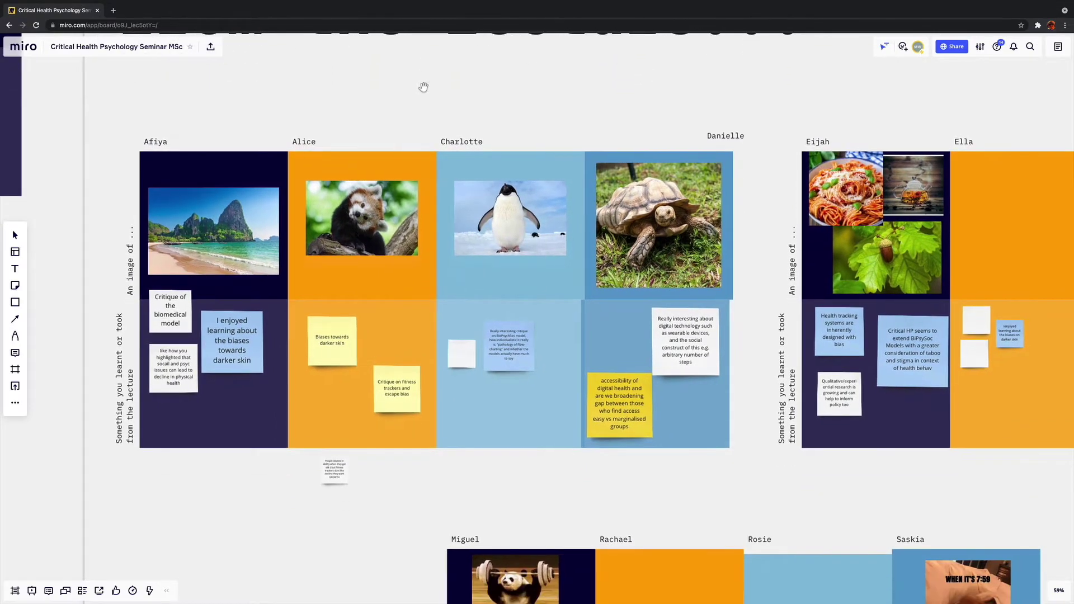
{"action": "scroll", "coordinate": [374, 345], "scroll_direction": "up", "scroll_amount": 5}
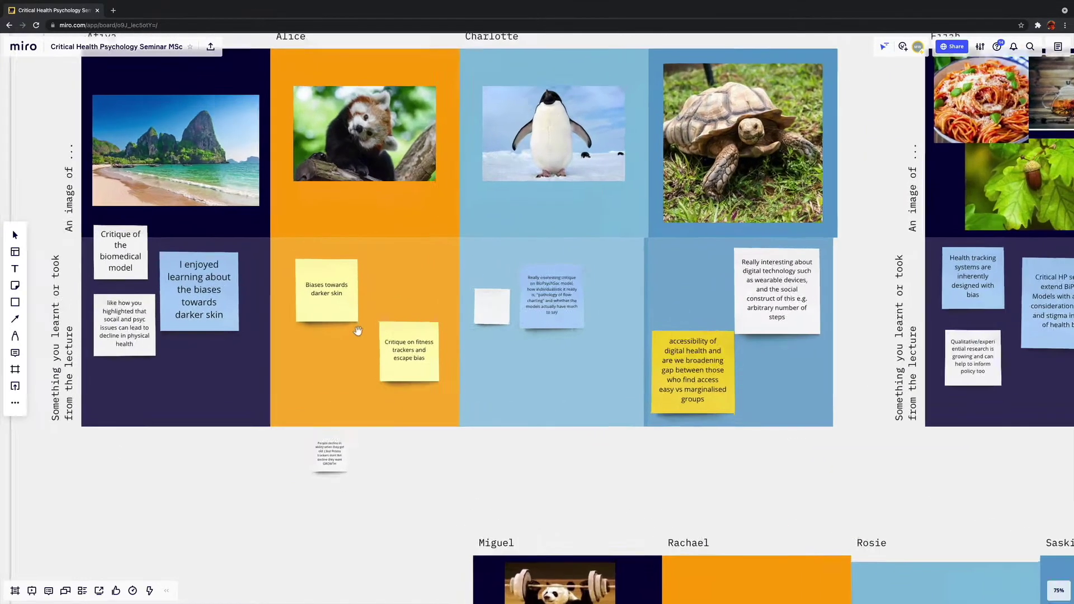
{"action": "scroll", "coordinate": [358, 326], "scroll_direction": "down", "scroll_amount": 4}
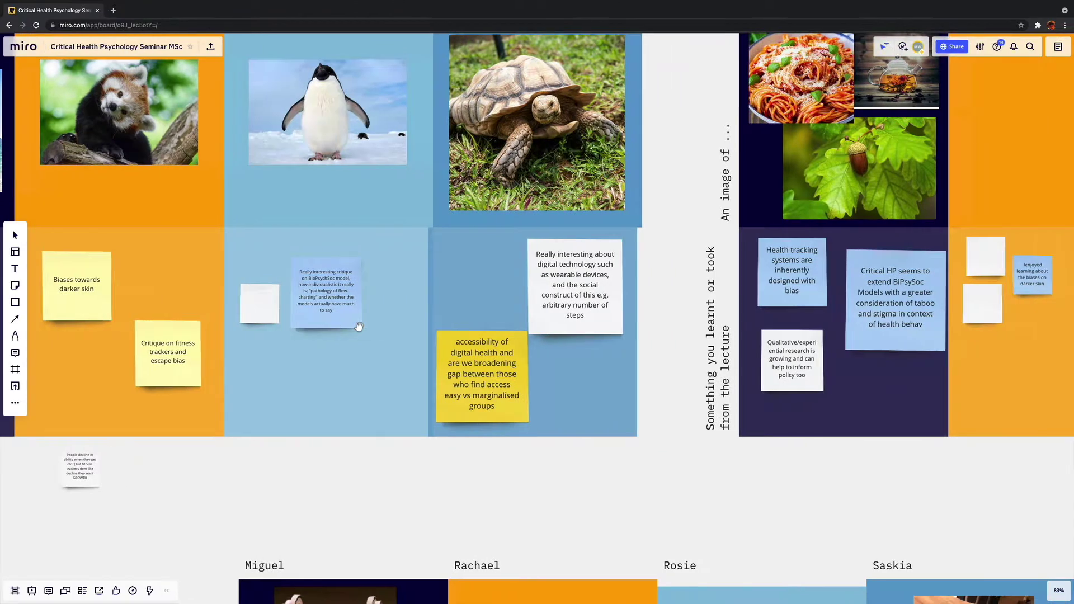
{"action": "scroll", "coordinate": [363, 329], "scroll_direction": "left", "scroll_amount": 5}
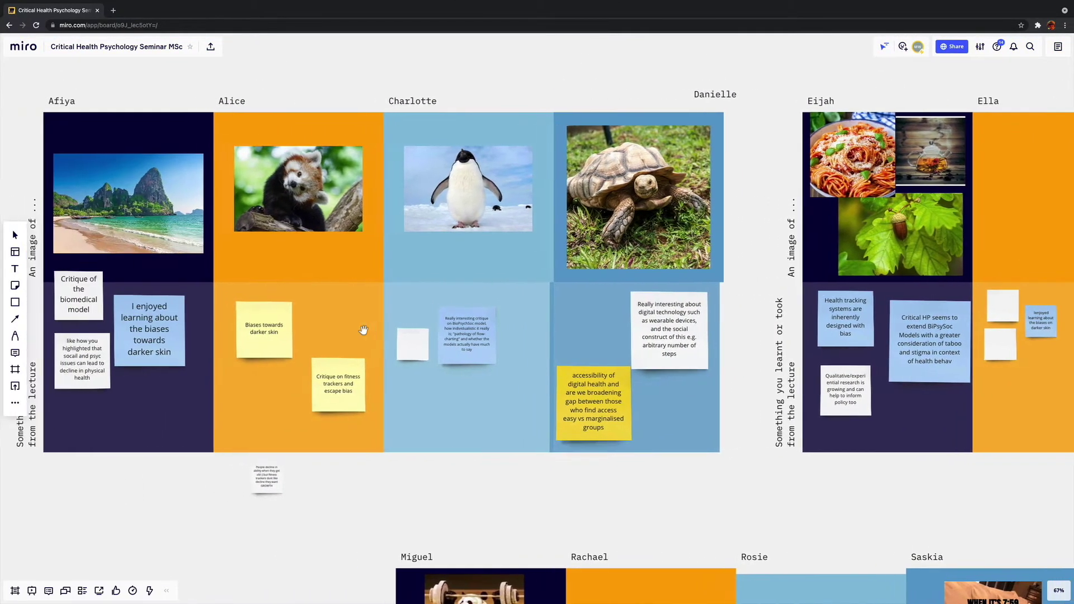
{"action": "scroll", "coordinate": [363, 329], "scroll_direction": "right", "scroll_amount": 5}
{"action": "scroll", "coordinate": [363, 329], "scroll_direction": "right", "scroll_amount": 6}
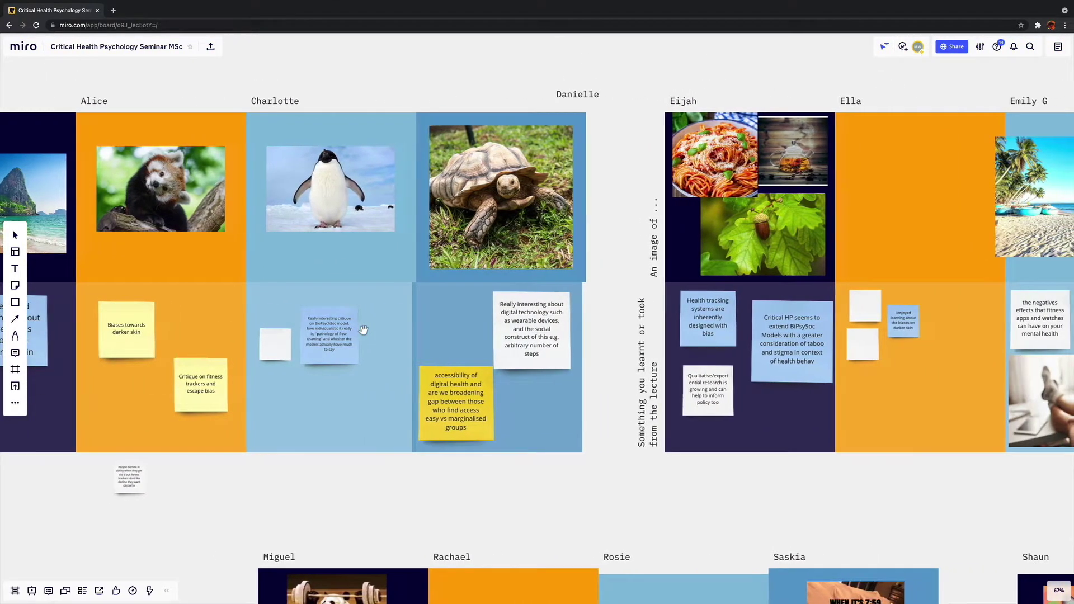
{"action": "scroll", "coordinate": [363, 329], "scroll_direction": "right", "scroll_amount": 3}
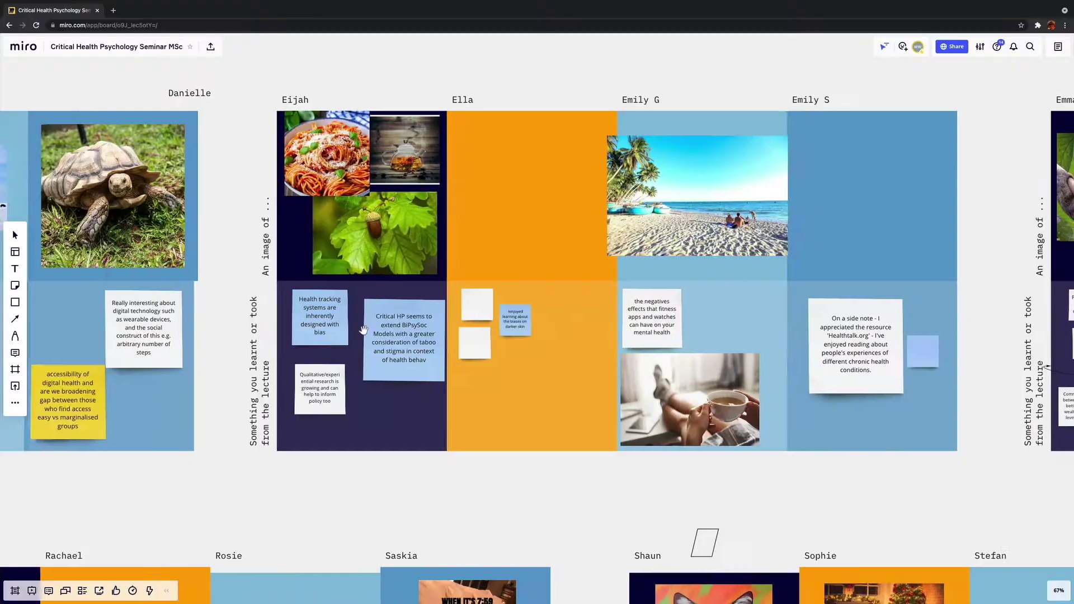
{"action": "scroll", "coordinate": [364, 330], "scroll_direction": "right", "scroll_amount": 10}
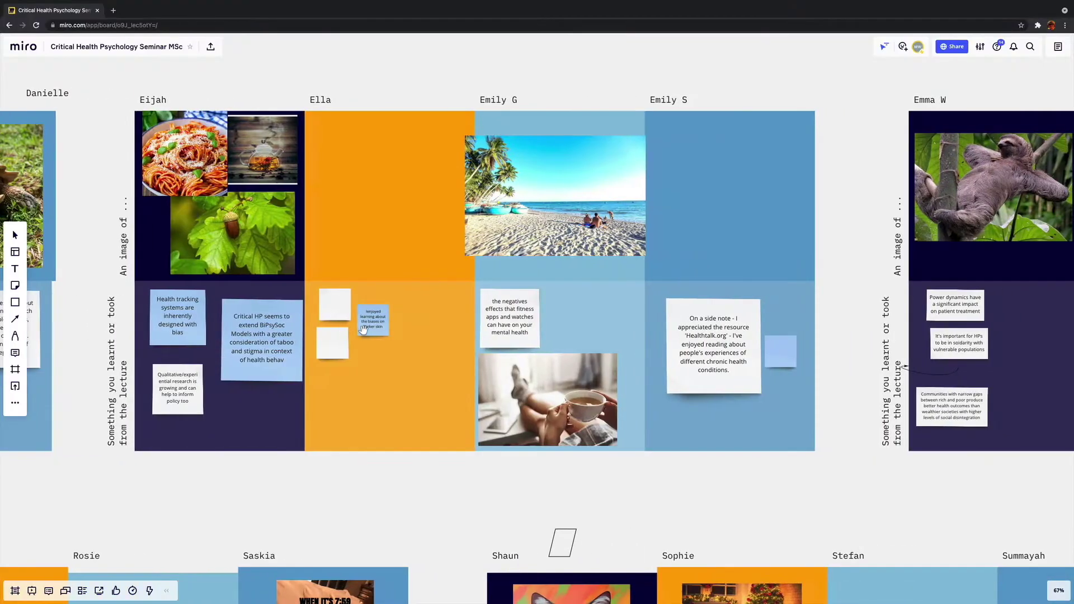
{"action": "scroll", "coordinate": [364, 330], "scroll_direction": "right", "scroll_amount": 7}
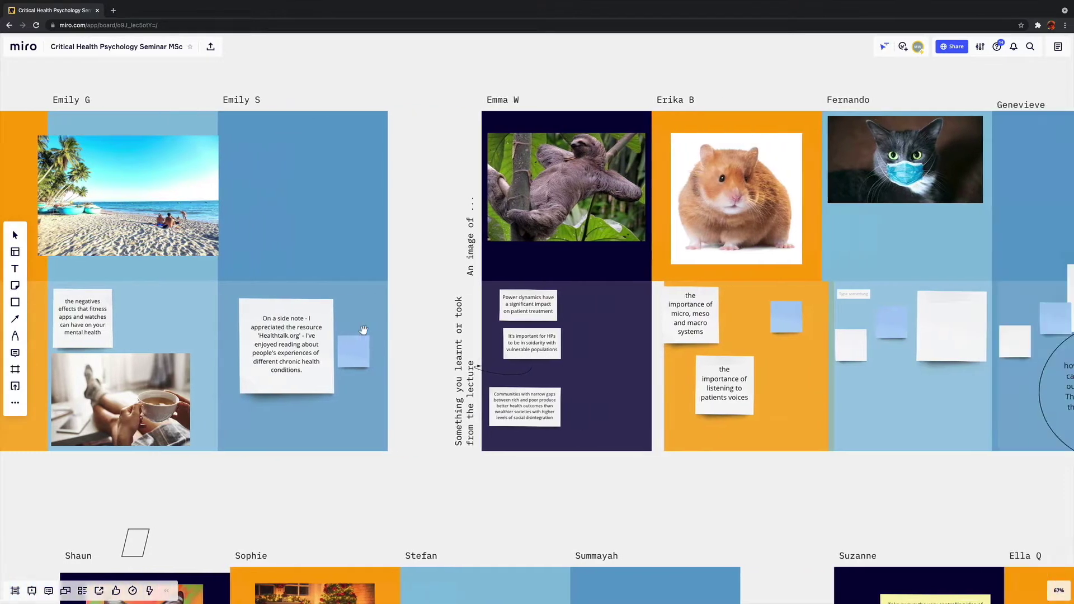
{"action": "scroll", "coordinate": [364, 330], "scroll_direction": "right", "scroll_amount": 15}
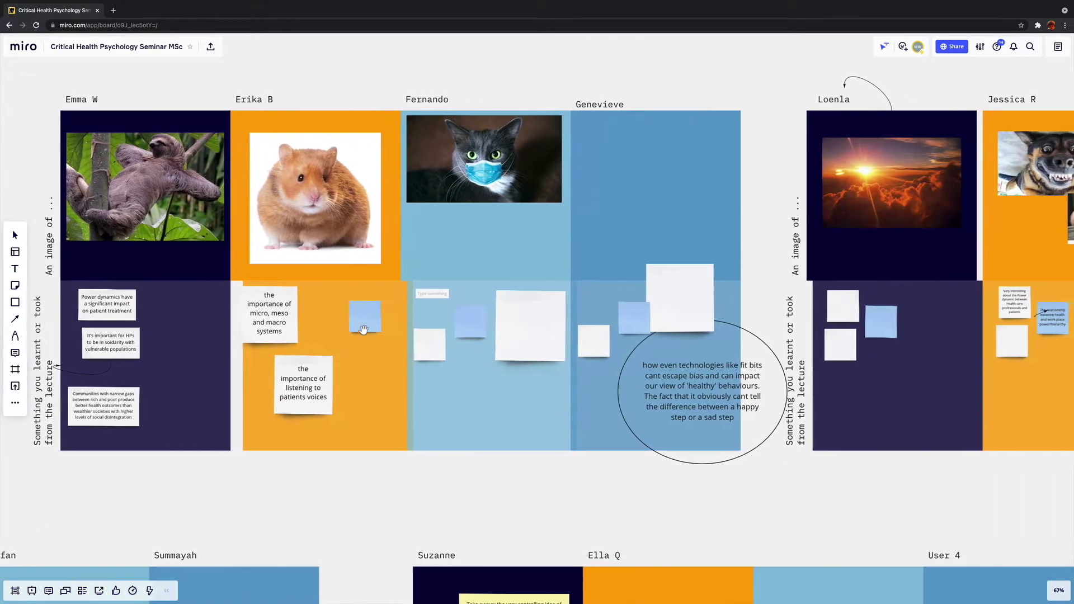
{"action": "scroll", "coordinate": [364, 330], "scroll_direction": "right", "scroll_amount": 10}
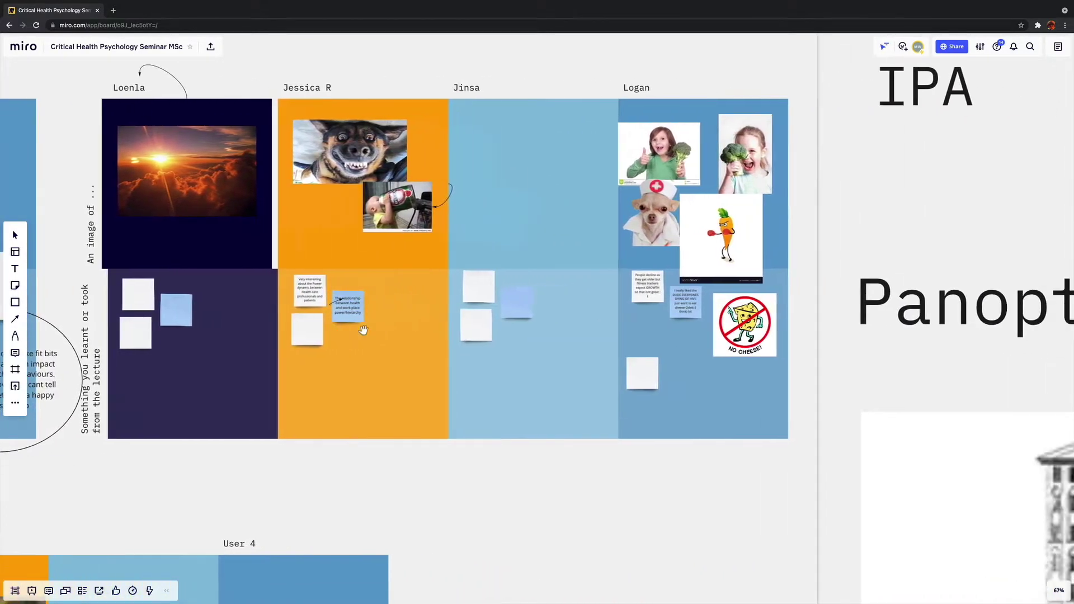
Look over the whole Ice Breaker frame and the Gamification, IPA and Panopticon notes beside it
{"action": "scroll", "coordinate": [362, 329], "scroll_direction": "down", "scroll_amount": 6}
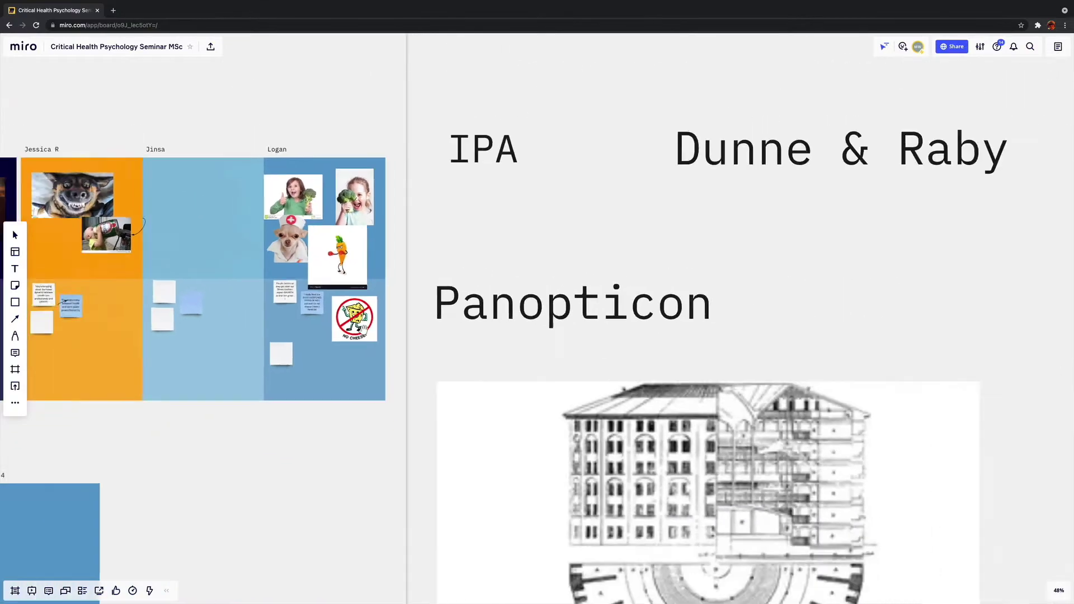
{"action": "scroll", "coordinate": [363, 330], "scroll_direction": "up", "scroll_amount": 1}
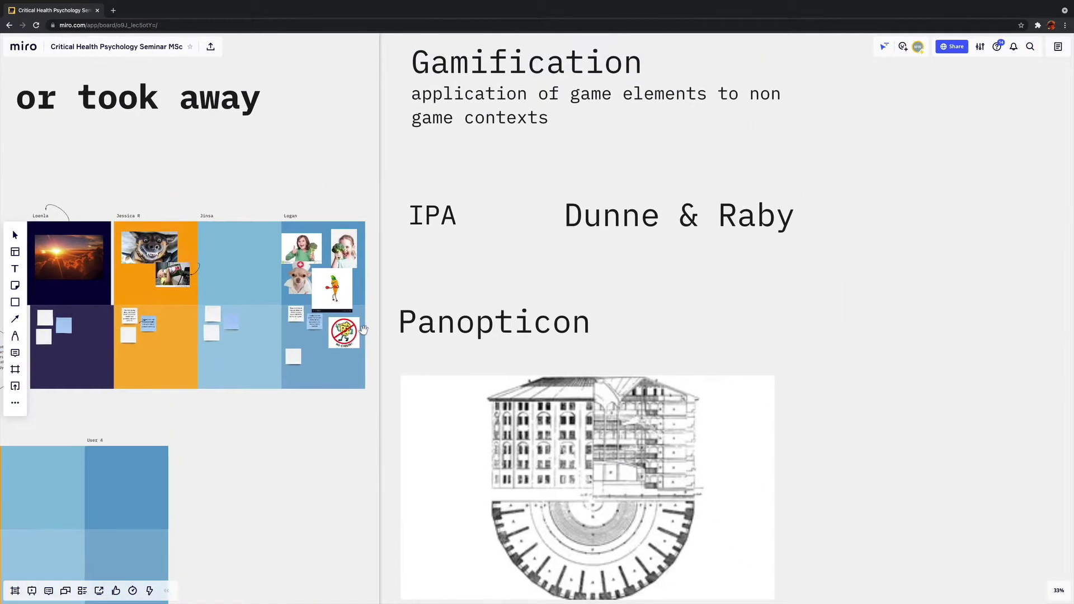
{"action": "scroll", "coordinate": [364, 331], "scroll_direction": "down", "scroll_amount": 3}
{"action": "scroll", "coordinate": [363, 330], "scroll_direction": "down", "scroll_amount": 4}
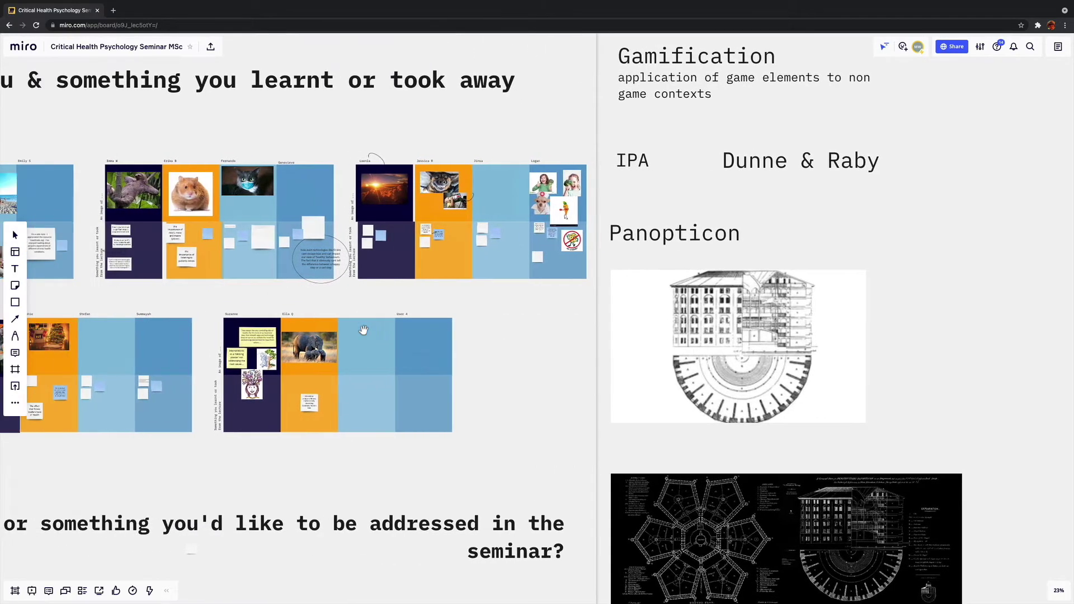
{"action": "scroll", "coordinate": [364, 330], "scroll_direction": "left", "scroll_amount": 5}
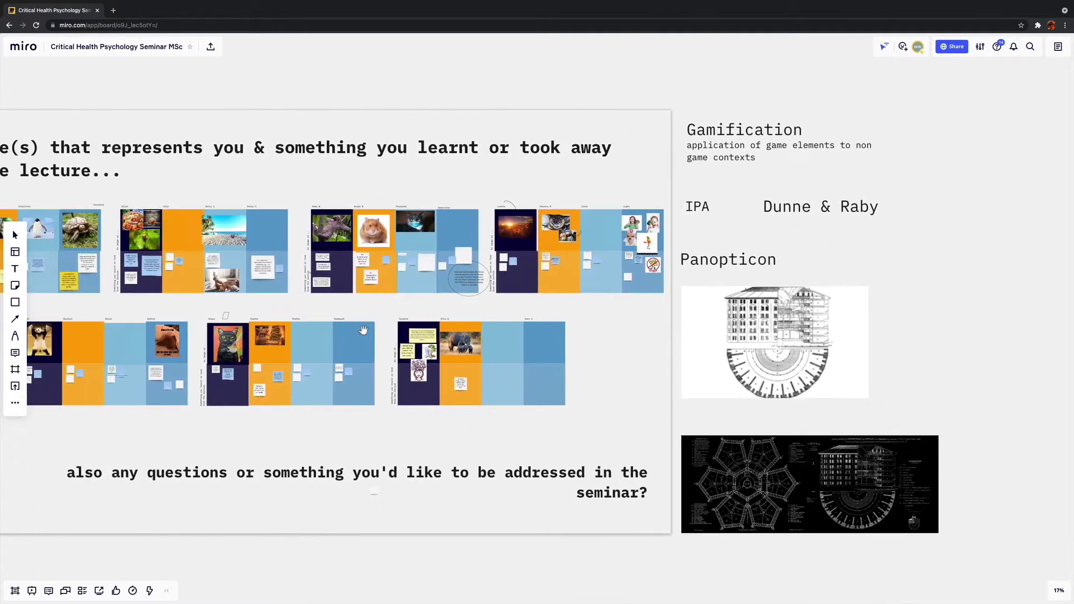
{"action": "scroll", "coordinate": [364, 330], "scroll_direction": "left", "scroll_amount": 3}
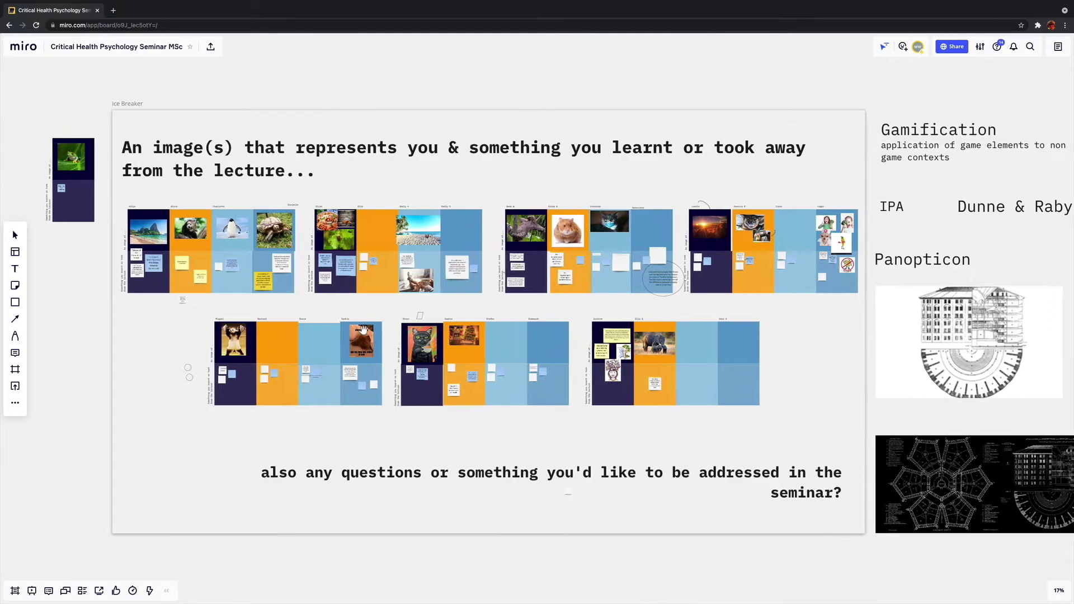
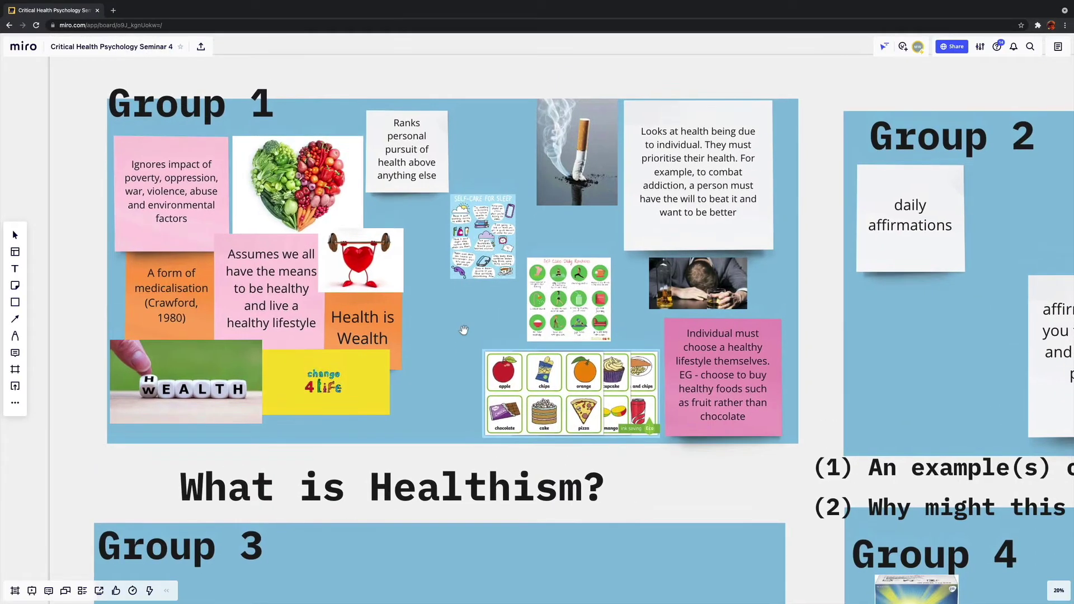
Look over Group 1's notes and images in the Healthism Activity frame of the Critical Health Psychology Seminar 4 board
{"action": "scroll", "coordinate": [471, 348], "scroll_direction": "up", "scroll_amount": 1}
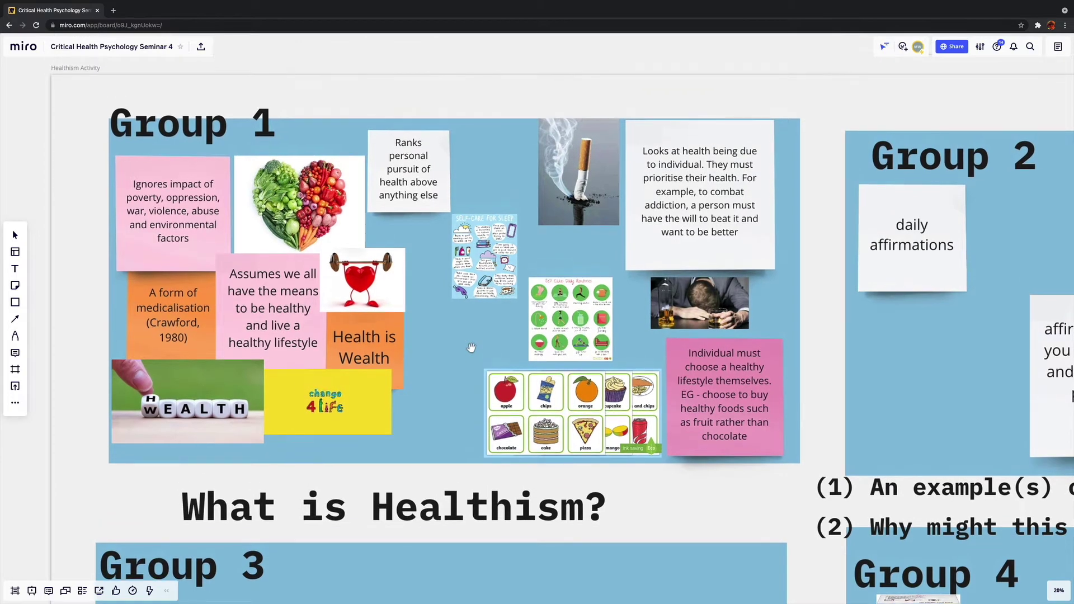
{"action": "scroll", "coordinate": [471, 348], "scroll_direction": "left", "scroll_amount": 2}
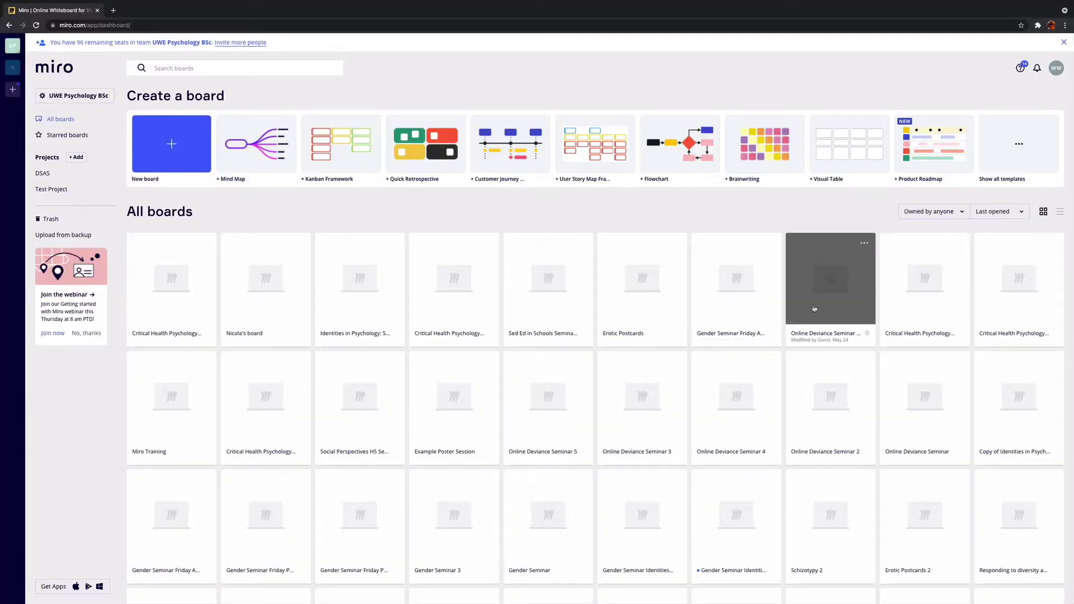
Open the Online Deviance Seminar Asynchronous board to view its Anonymity Task, and return to the board dashboard
{"action": "left_click", "coordinate": [814, 309]}
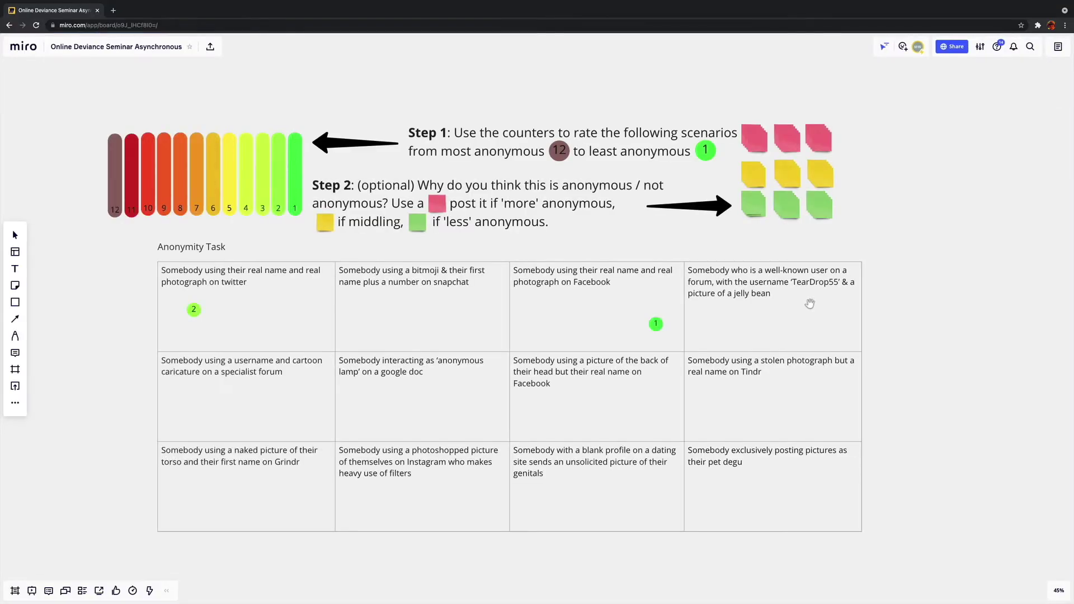
{"action": "mouse_move", "coordinate": [40, 1]}
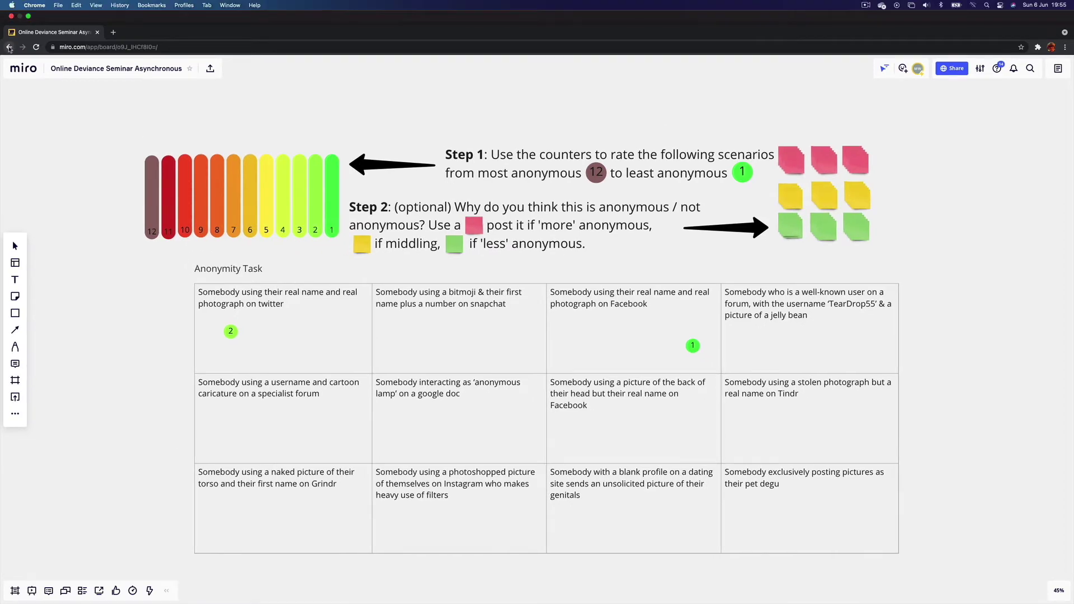
{"action": "left_click", "coordinate": [10, 48]}
Open the Online Deviance Seminar 4 board and examine the numbered counters placed in its Anonymity Task table
{"action": "scroll", "coordinate": [735, 407], "scroll_direction": "down", "scroll_amount": 1}
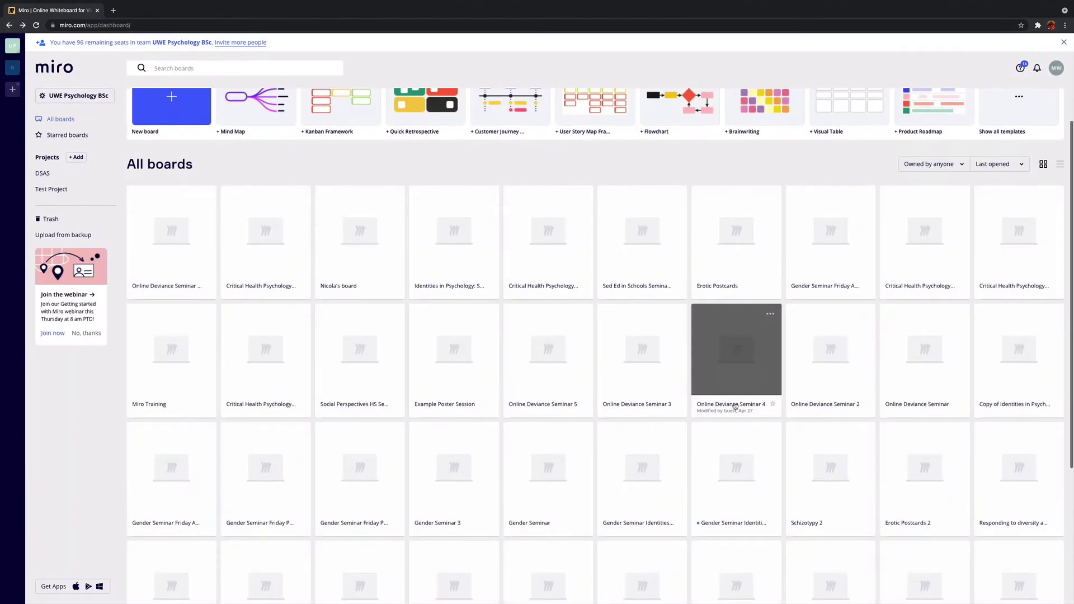
{"action": "left_click", "coordinate": [741, 402]}
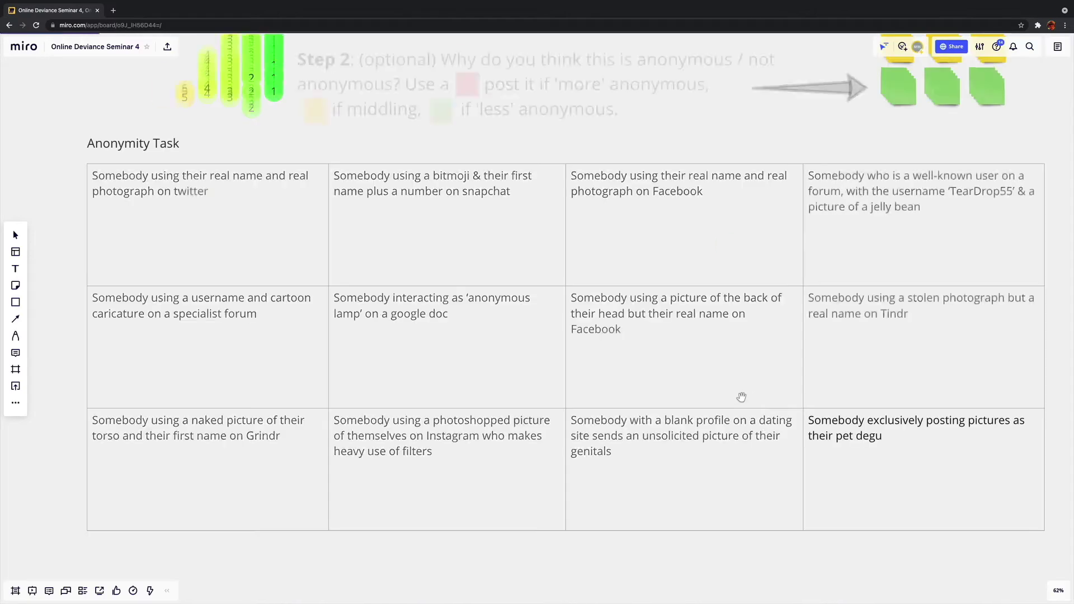
{"action": "scroll", "coordinate": [744, 392], "scroll_direction": "up", "scroll_amount": 3}
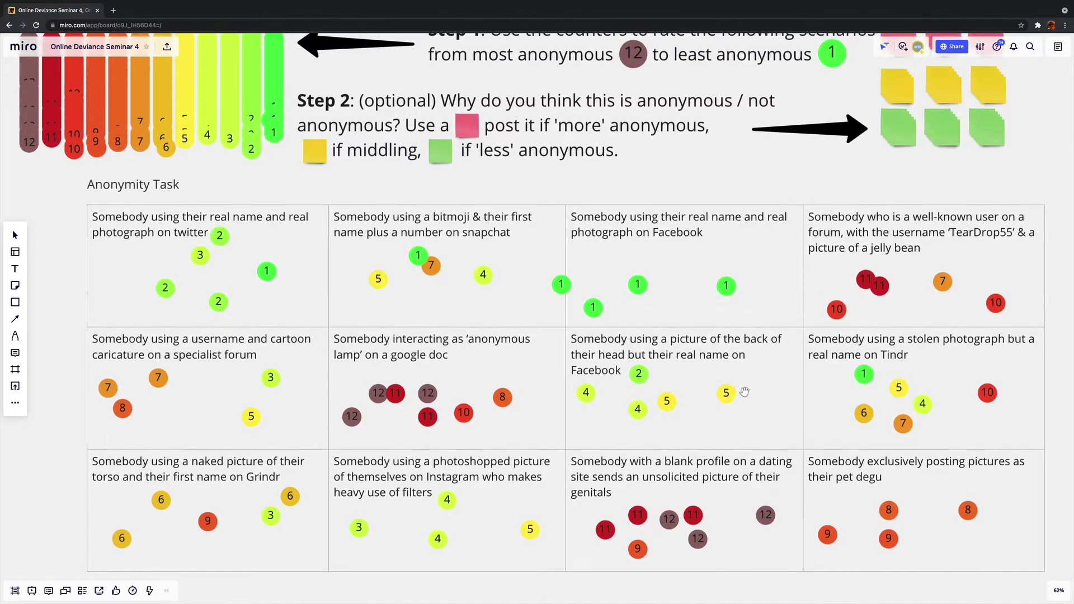
Look over the counter stacks, Step 1 and Step 2 instructions and sticky notes around the Anonymity Task table
{"action": "scroll", "coordinate": [728, 381], "scroll_direction": "left", "scroll_amount": 3}
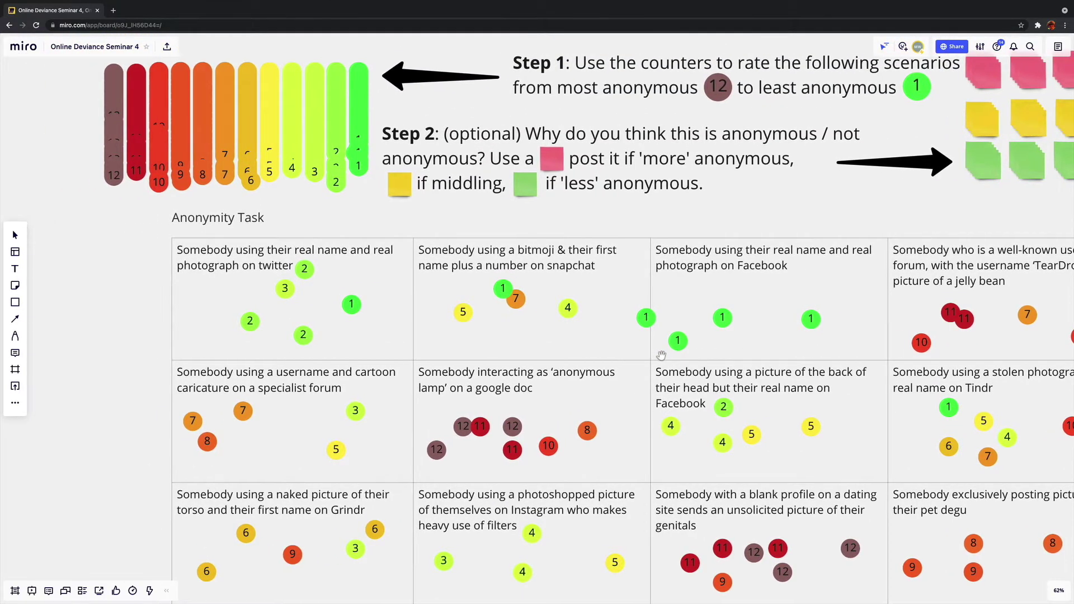
{"action": "scroll", "coordinate": [246, 126], "scroll_direction": "up", "scroll_amount": 5}
{"action": "scroll", "coordinate": [247, 126], "scroll_direction": "left", "scroll_amount": 3}
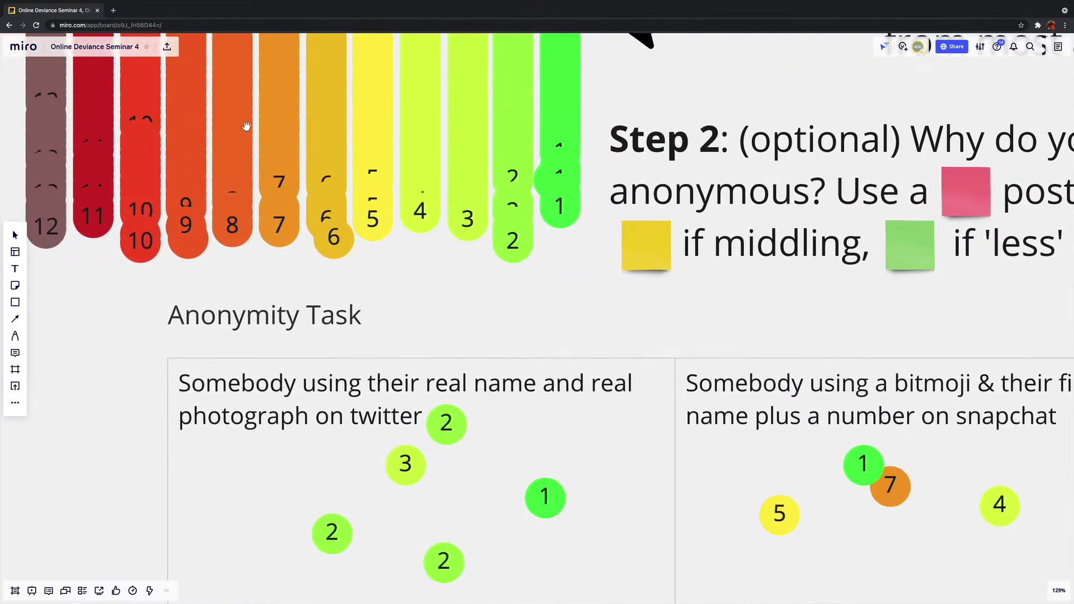
{"action": "scroll", "coordinate": [246, 126], "scroll_direction": "up", "scroll_amount": 3}
{"action": "scroll", "coordinate": [246, 126], "scroll_direction": "down", "scroll_amount": 5}
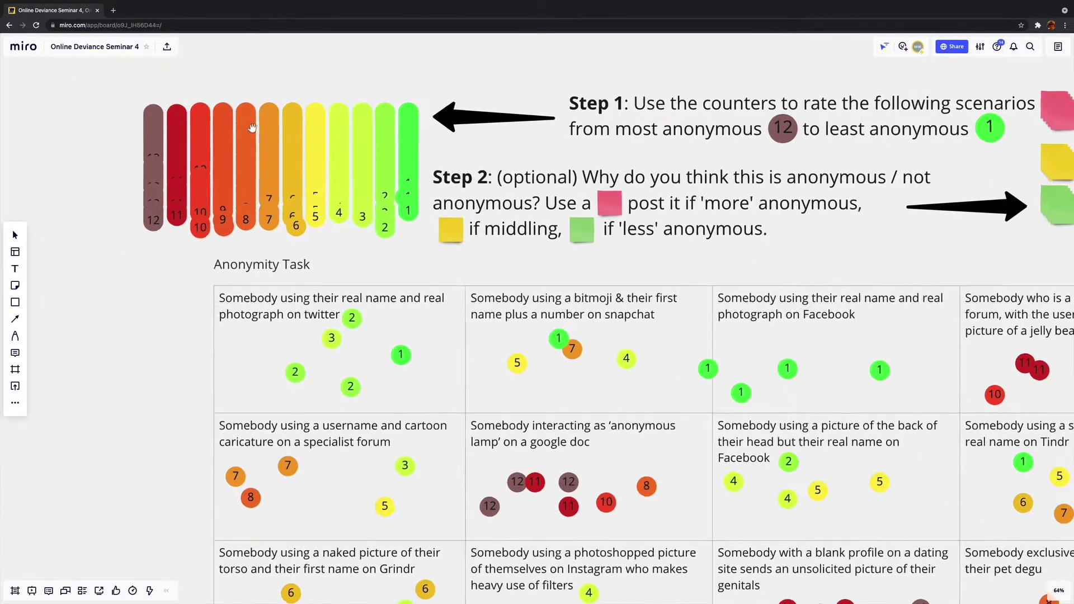
{"action": "scroll", "coordinate": [290, 129], "scroll_direction": "right", "scroll_amount": 3}
{"action": "scroll", "coordinate": [290, 129], "scroll_direction": "right", "scroll_amount": 2}
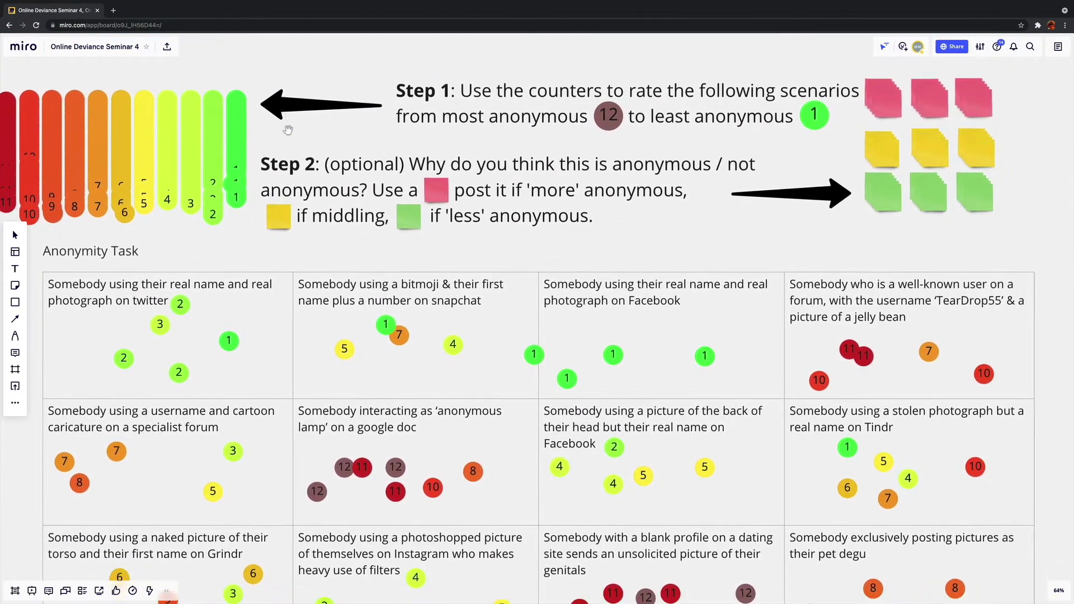
{"action": "scroll", "coordinate": [288, 129], "scroll_direction": "down", "scroll_amount": 4}
{"action": "scroll", "coordinate": [288, 130], "scroll_direction": "down", "scroll_amount": 3}
{"action": "scroll", "coordinate": [286, 129], "scroll_direction": "up", "scroll_amount": 2}
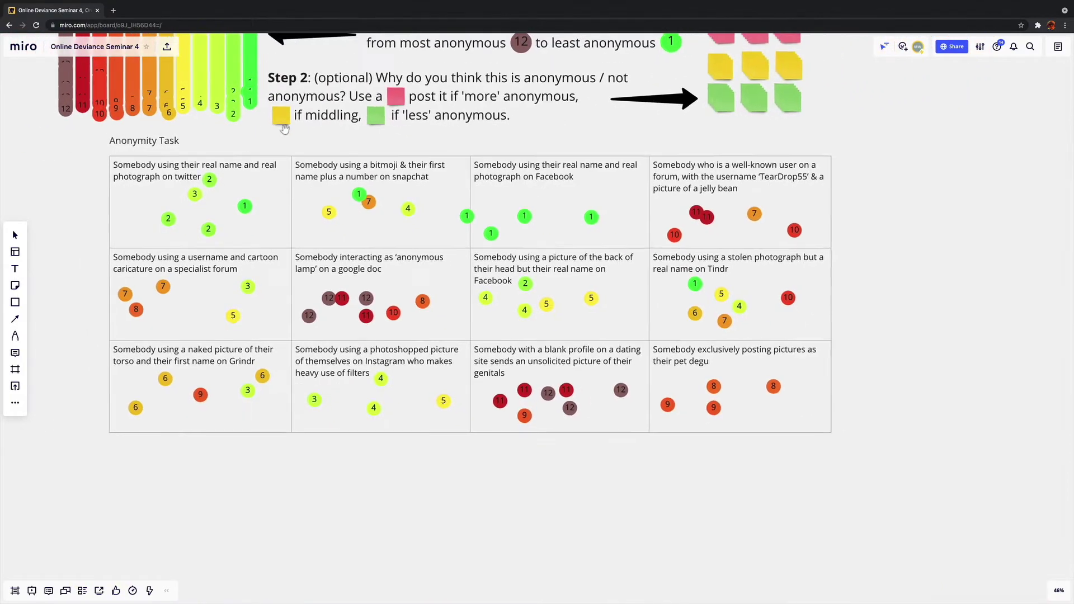
{"action": "scroll", "coordinate": [286, 129], "scroll_direction": "left", "scroll_amount": 3}
{"action": "scroll", "coordinate": [285, 129], "scroll_direction": "up", "scroll_amount": 2}
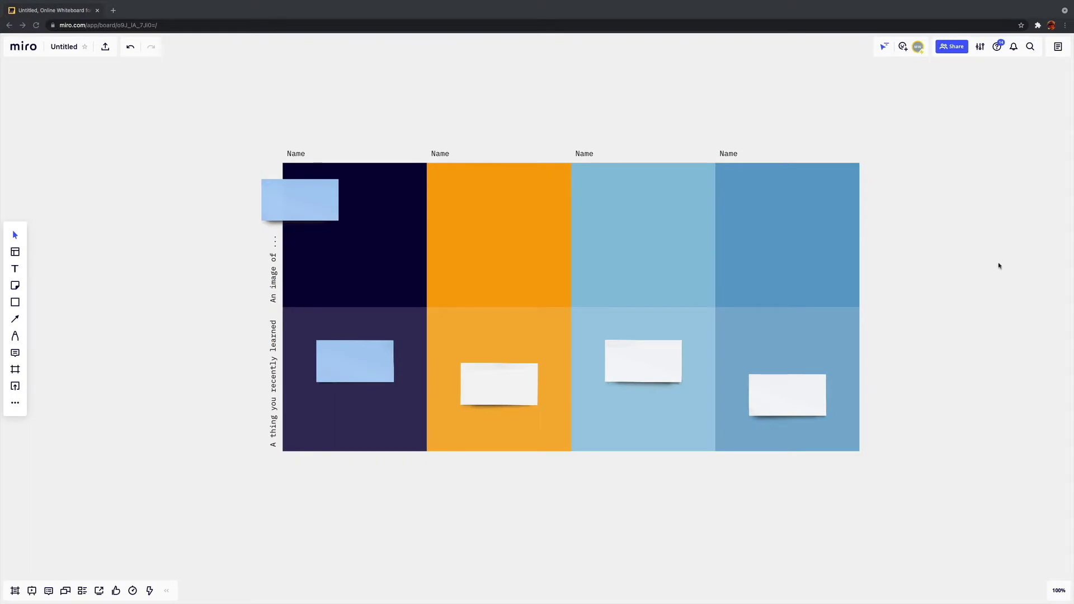
Select the whole four-column icebreaker grid with its sticky notes on the Untitled board
{"action": "left_click_drag", "start_coordinate": [259, 115], "coordinate": [957, 466]}
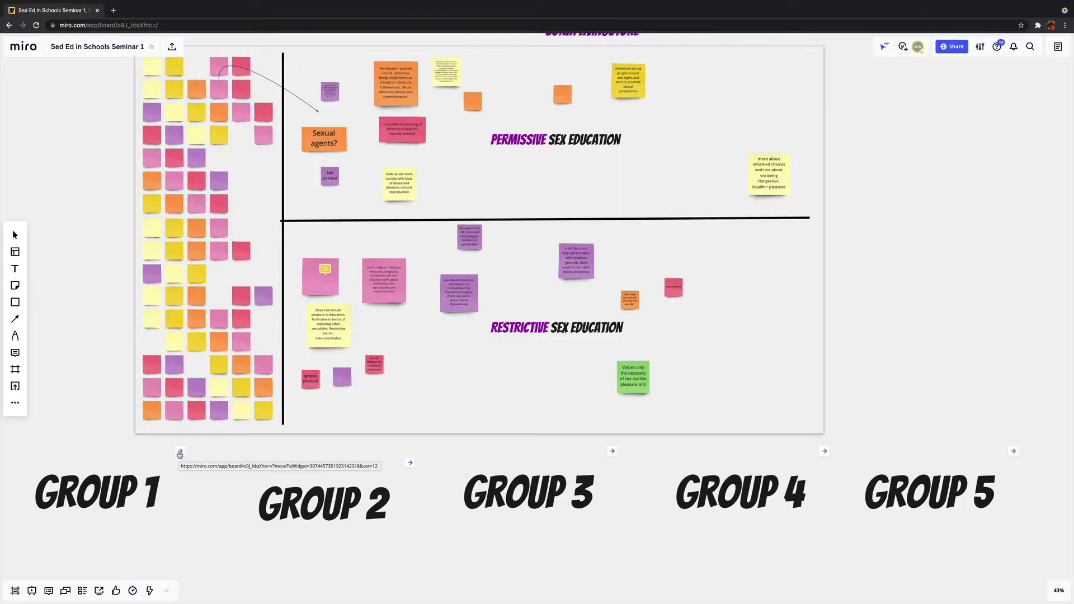
Follow the Group 1 link and the Humour frame's see questions link, and look over the Erotic Postcards questions and images
{"action": "left_click", "coordinate": [180, 452]}
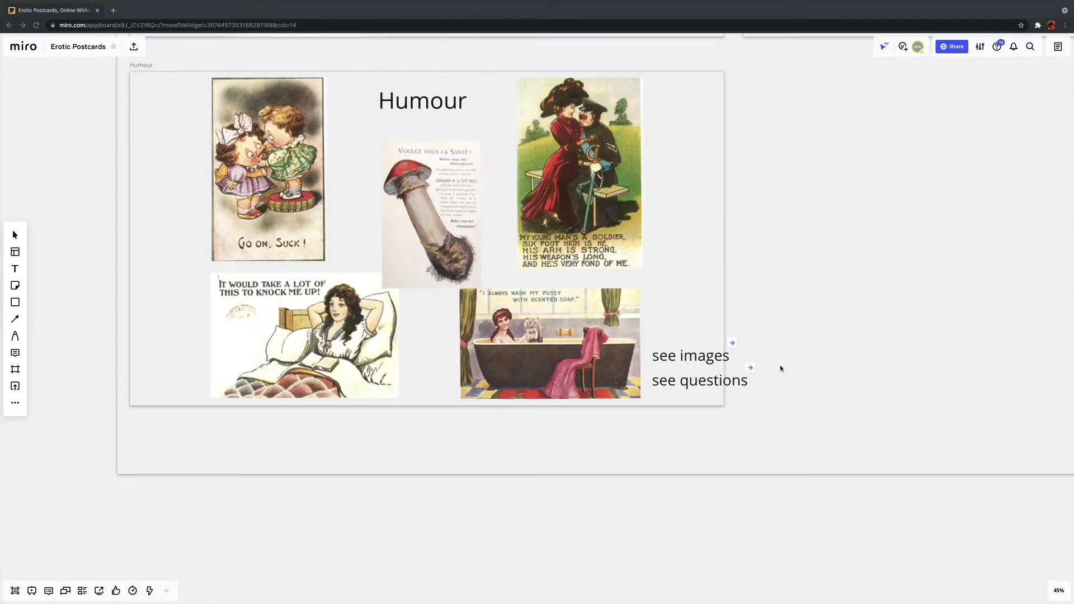
{"action": "left_click", "coordinate": [753, 372]}
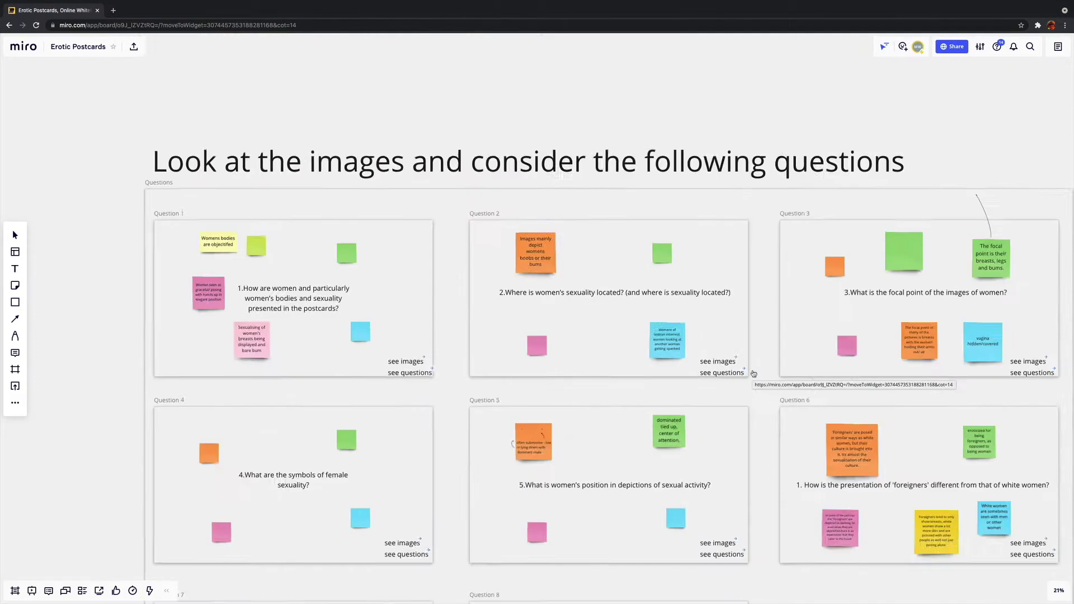
{"action": "scroll", "coordinate": [824, 403], "scroll_direction": "up", "scroll_amount": 15}
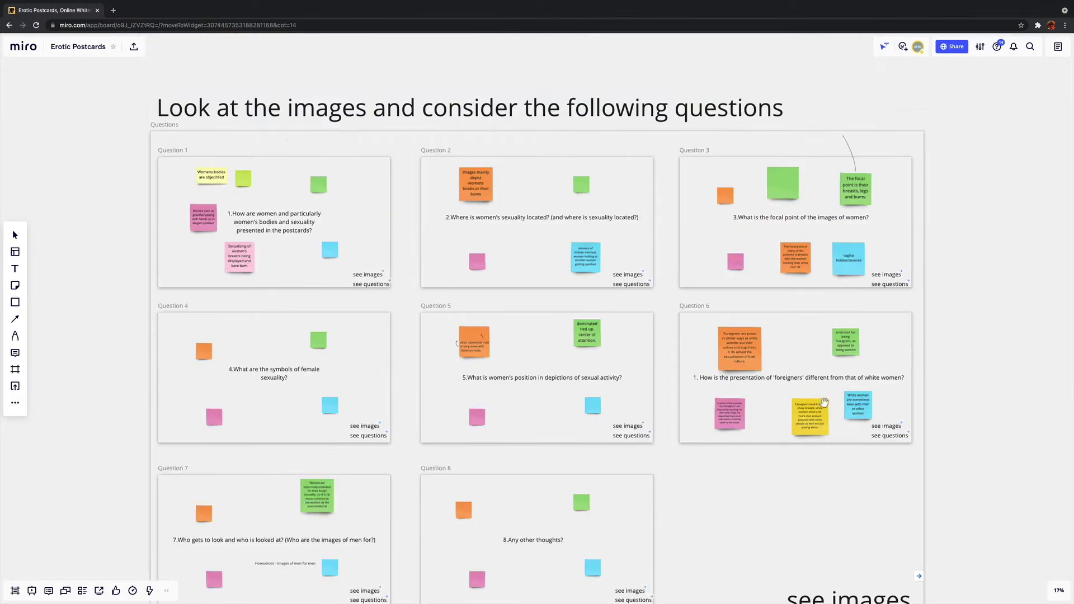
{"action": "scroll", "coordinate": [824, 402], "scroll_direction": "up", "scroll_amount": 5}
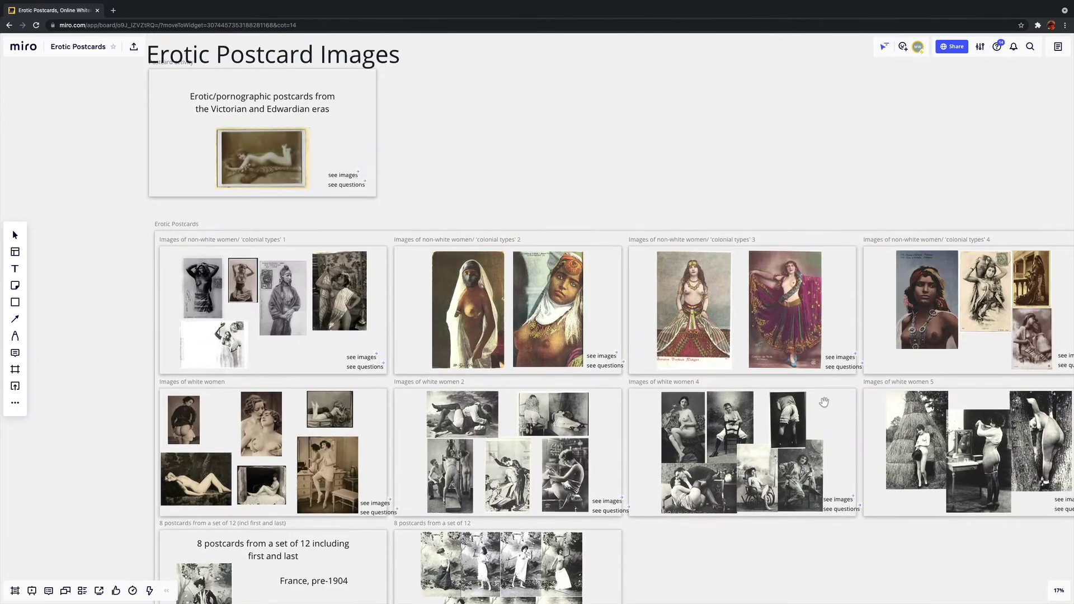
{"action": "scroll", "coordinate": [825, 403], "scroll_direction": "left", "scroll_amount": 5}
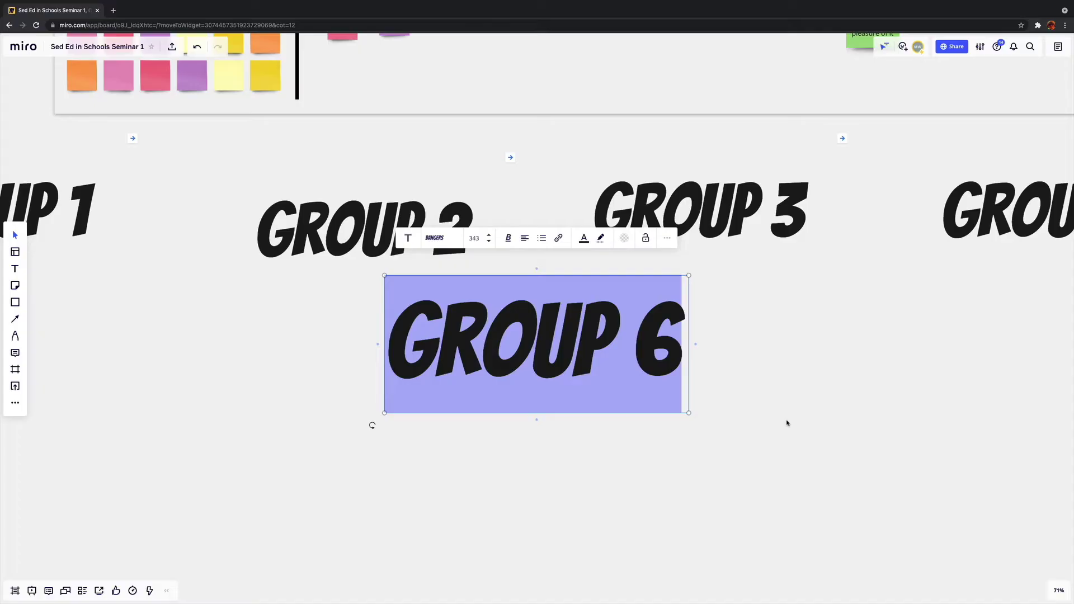
Link the GROUP 6 text to the Copy of Group 6 frame next to Copy of Group 5
{"action": "key", "text": "Escape"}
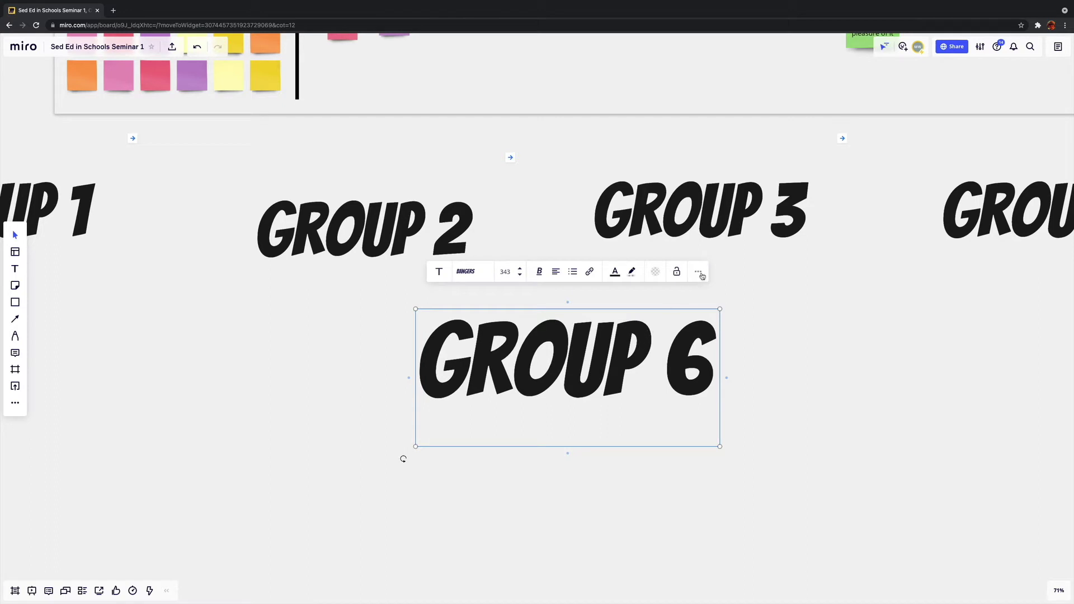
{"action": "left_click", "coordinate": [699, 272]}
{"action": "left_click", "coordinate": [733, 360]}
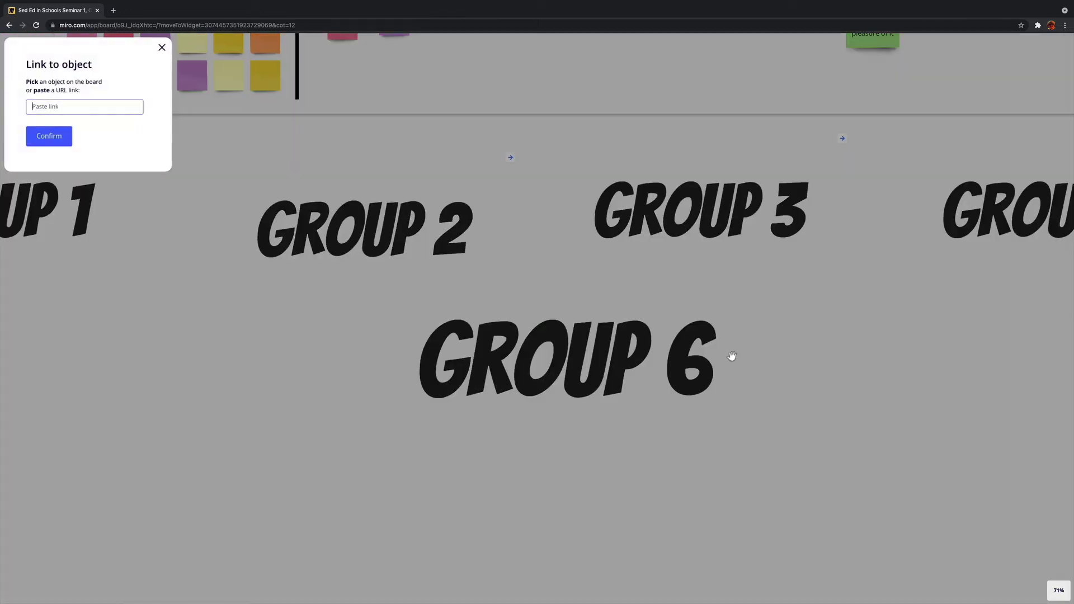
{"action": "scroll", "coordinate": [732, 356], "scroll_direction": "down", "scroll_amount": 10}
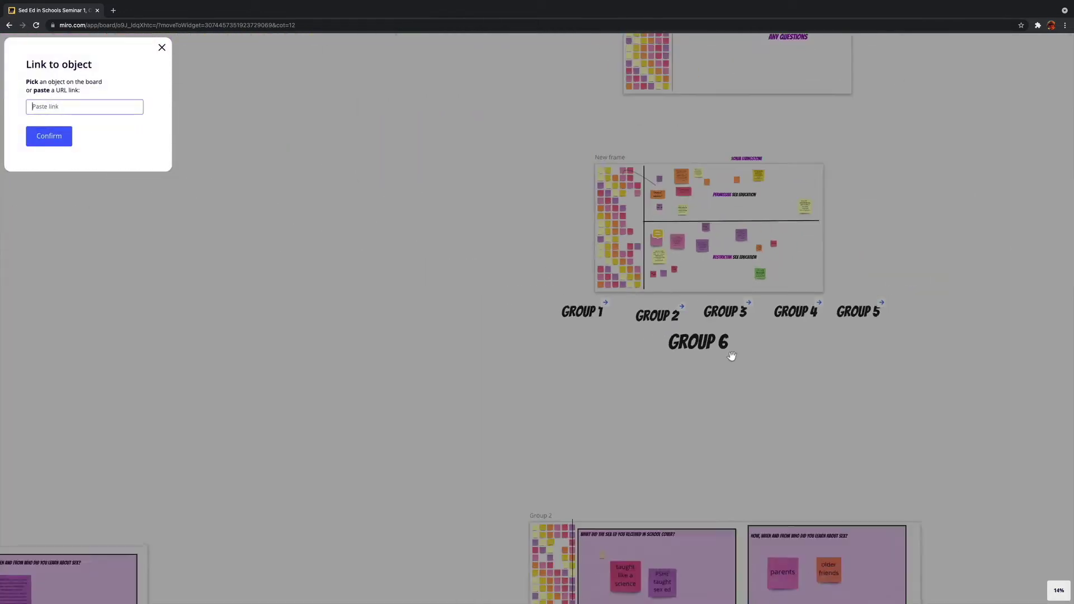
{"action": "scroll", "coordinate": [750, 425], "scroll_direction": "down", "scroll_amount": 3}
{"action": "scroll", "coordinate": [753, 434], "scroll_direction": "down", "scroll_amount": 5}
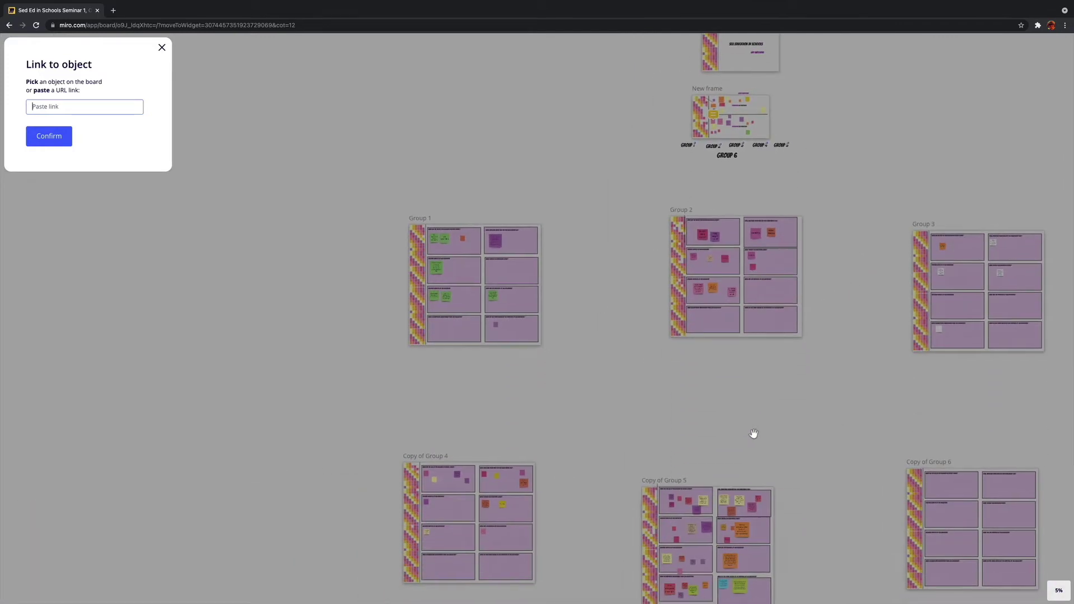
{"action": "scroll", "coordinate": [749, 434], "scroll_direction": "right", "scroll_amount": 7}
{"action": "scroll", "coordinate": [750, 433], "scroll_direction": "down", "scroll_amount": 1}
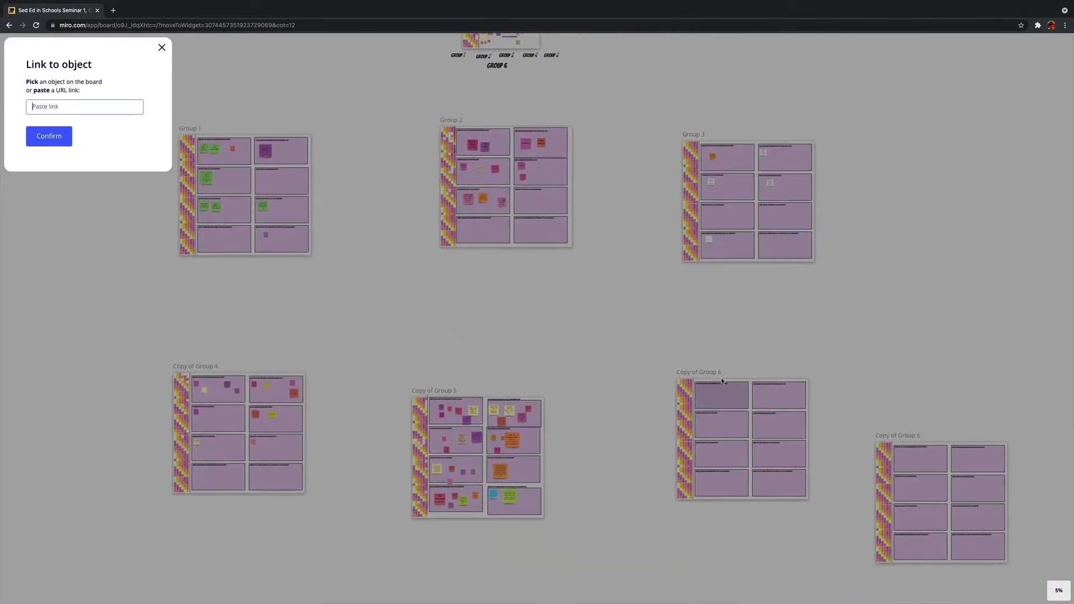
{"action": "left_click", "coordinate": [736, 381]}
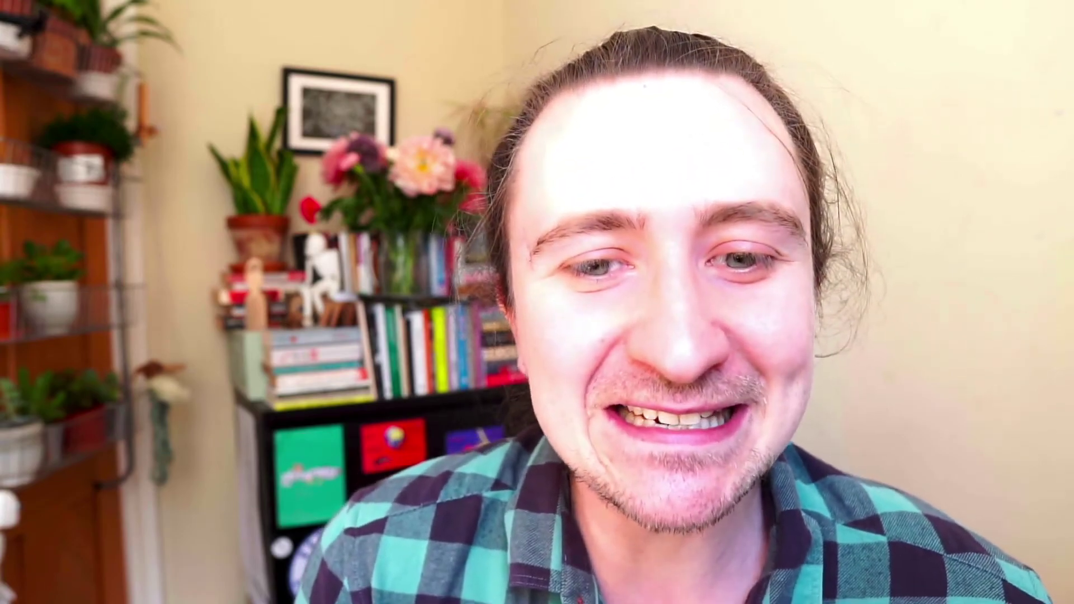
Duplicate the existing seminar board on the Miro dashboard
{"action": "left_click", "coordinate": [205, 225]}
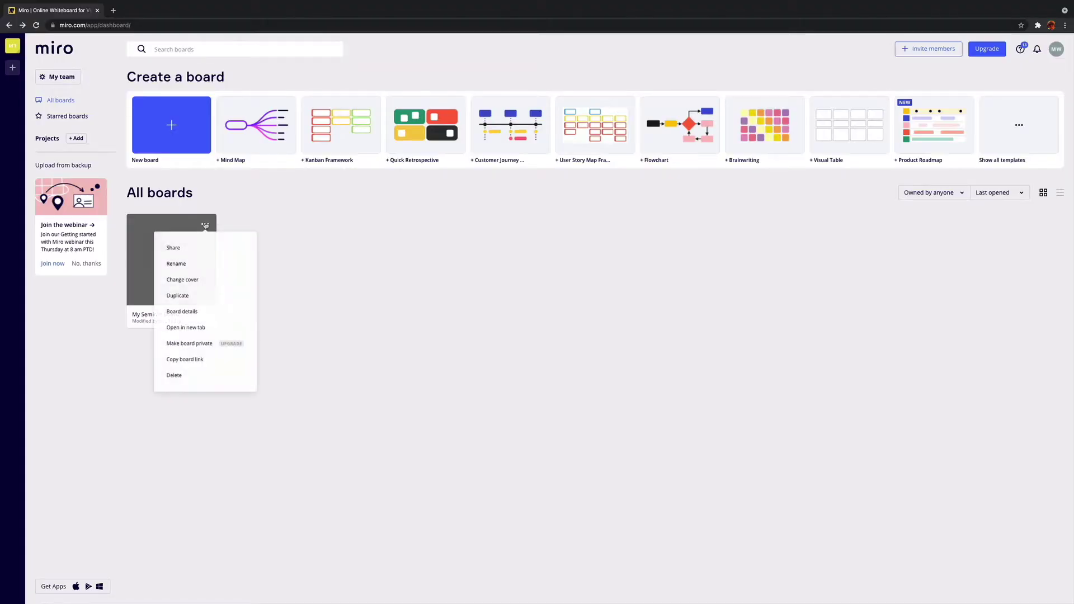
{"action": "left_click", "coordinate": [194, 294]}
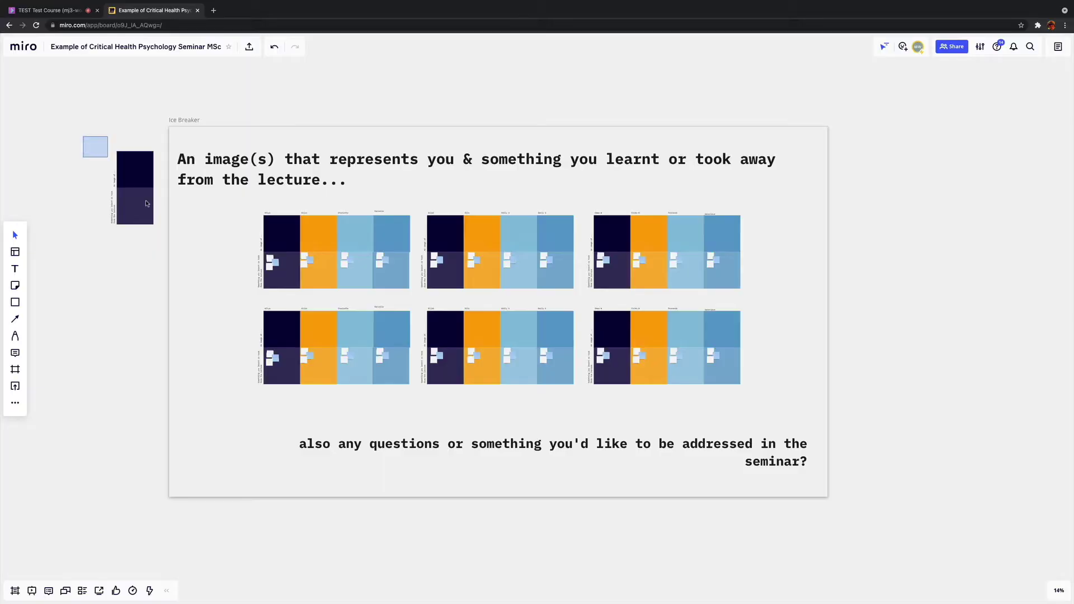
Move the spare single dark column with its row labels into the Ice Breaker frame, beside the first upper grid
{"action": "left_click", "coordinate": [151, 225]}
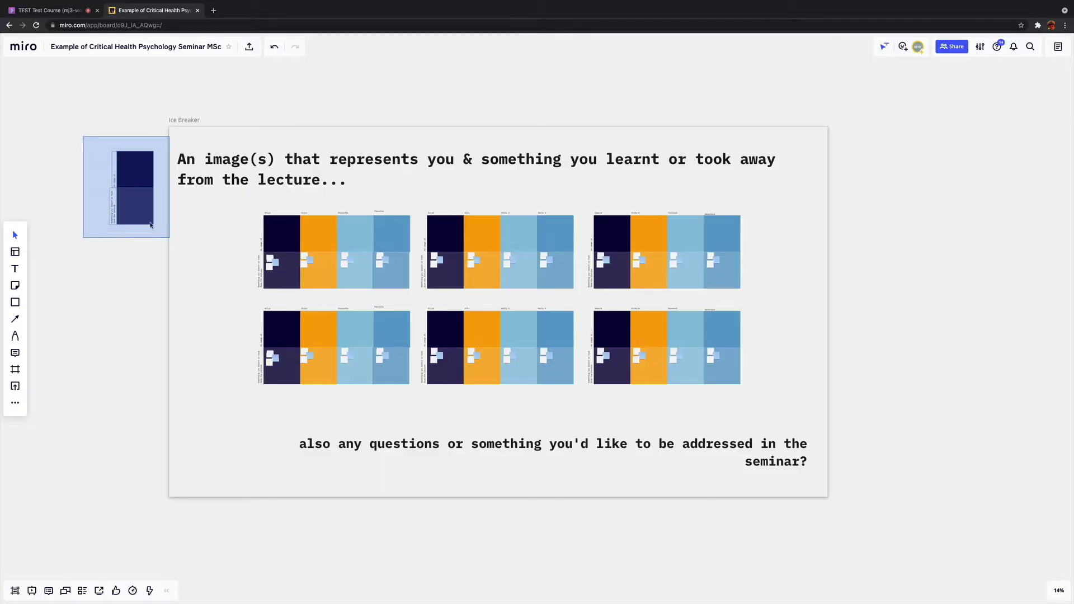
{"action": "left_click_drag", "start_coordinate": [151, 225], "coordinate": [222, 273]}
{"action": "left_click", "coordinate": [770, 259]}
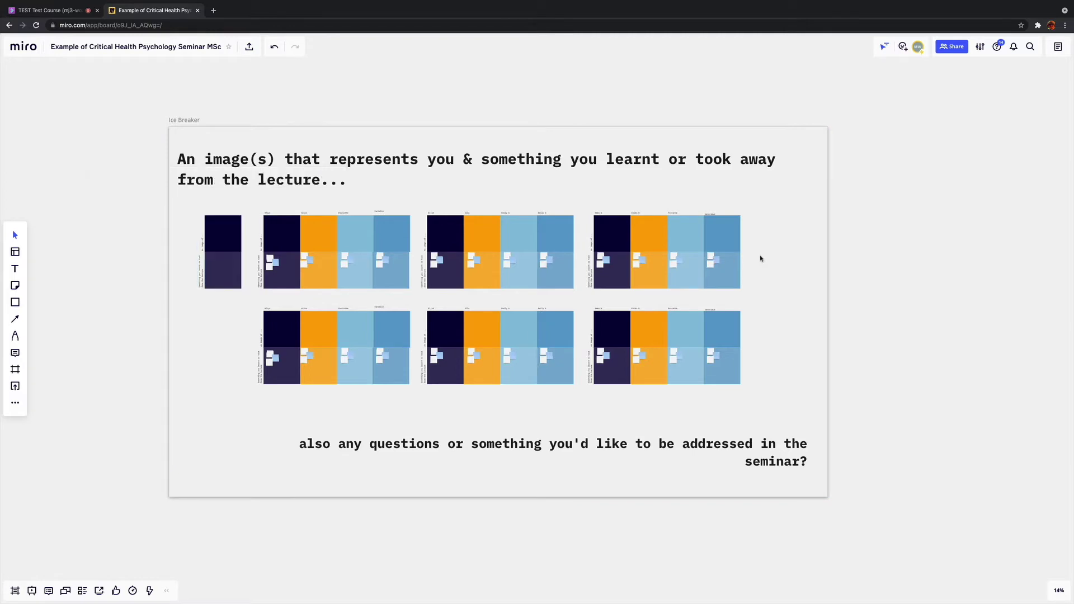
{"action": "scroll", "coordinate": [760, 256], "scroll_direction": "left", "scroll_amount": 2}
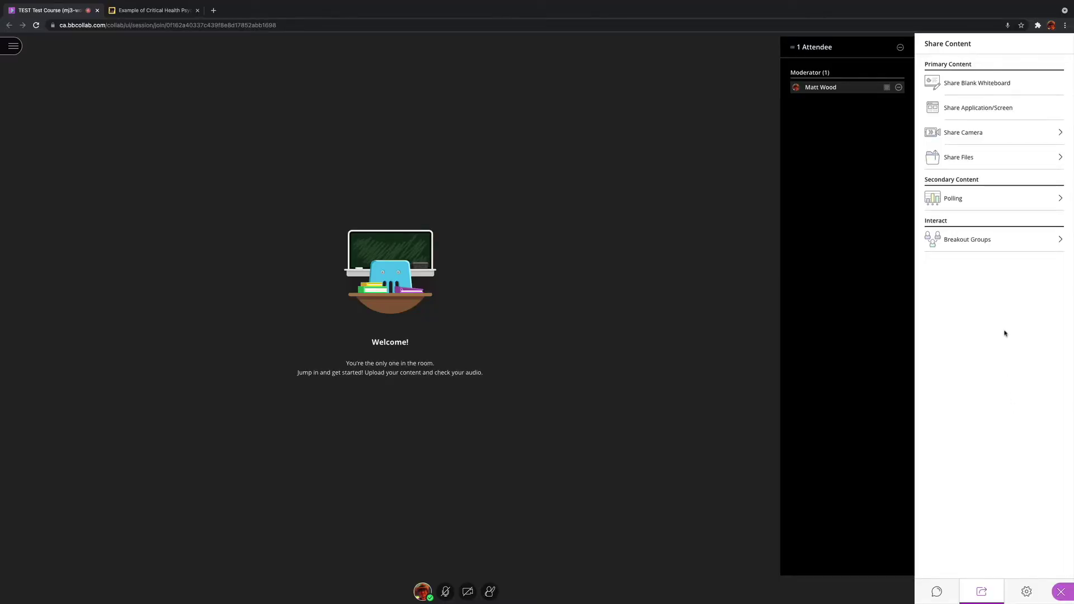
Share the Chrome tab with the Example of Critical Health Psychology Seminar MSc board in the Bb Collaborate session
{"action": "left_click", "coordinate": [976, 110]}
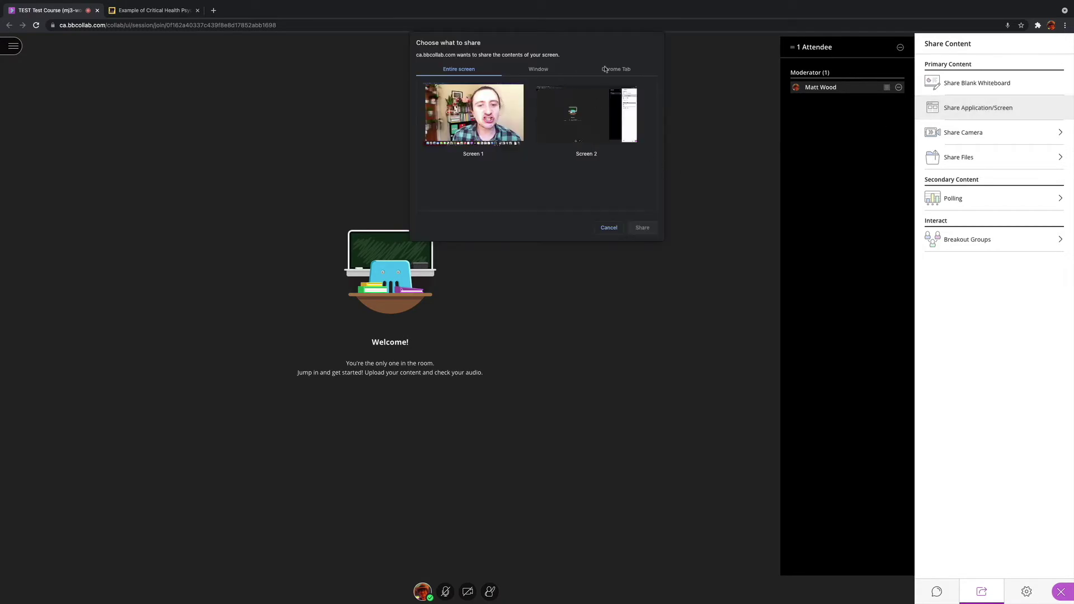
{"action": "left_click", "coordinate": [605, 69]}
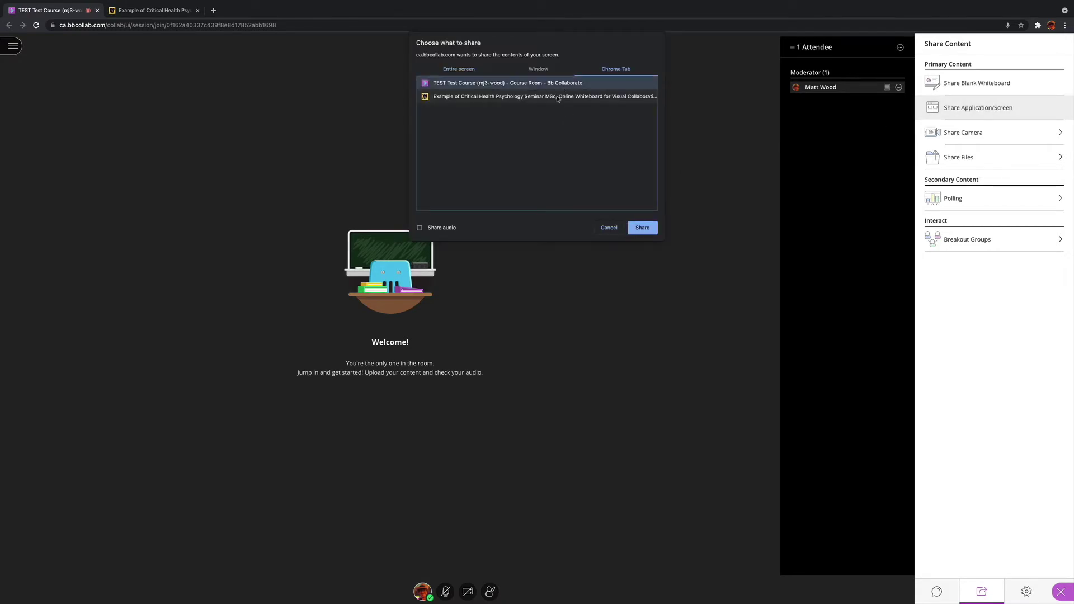
{"action": "left_click", "coordinate": [642, 228]}
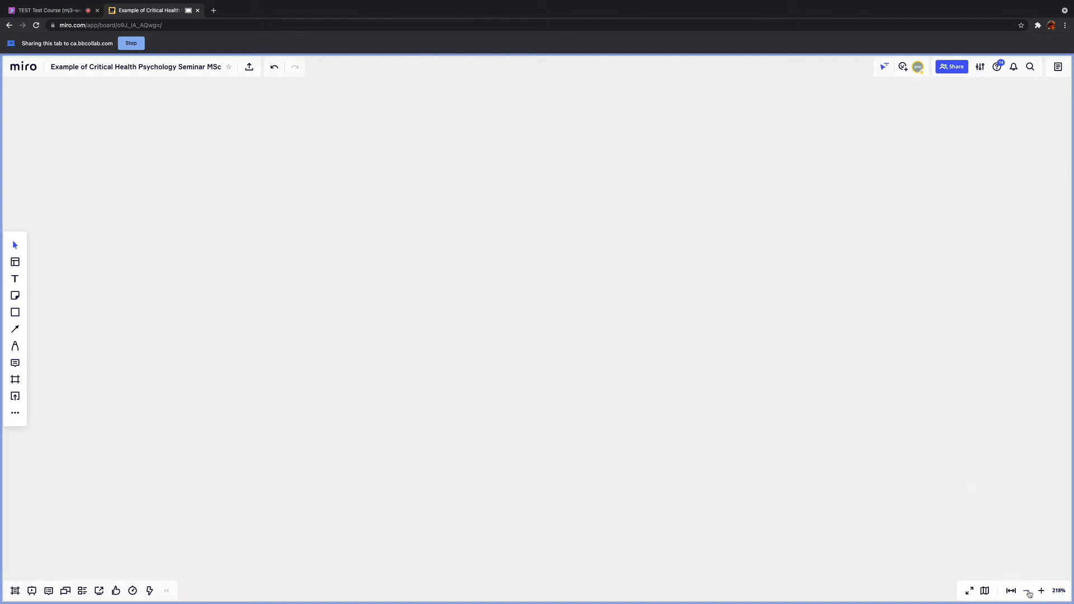
Insert a frog picture through Google image search and shrink it into the upper cell of the spare dark column
{"action": "left_click", "coordinate": [1027, 592]}
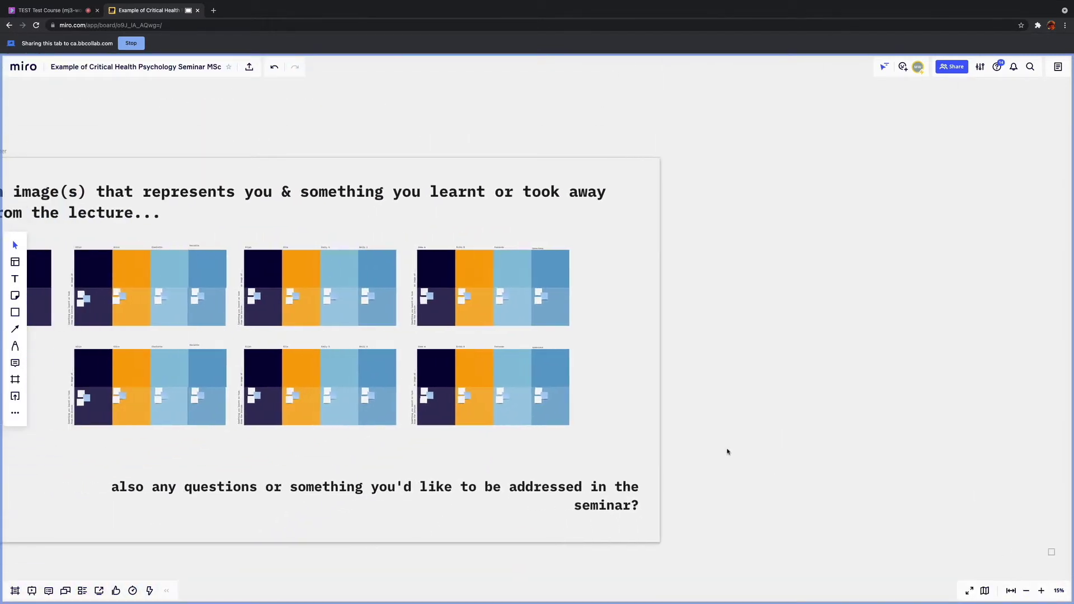
{"action": "scroll", "coordinate": [728, 451], "scroll_direction": "left", "scroll_amount": 3}
{"action": "scroll", "coordinate": [839, 338], "scroll_direction": "up", "scroll_amount": 1}
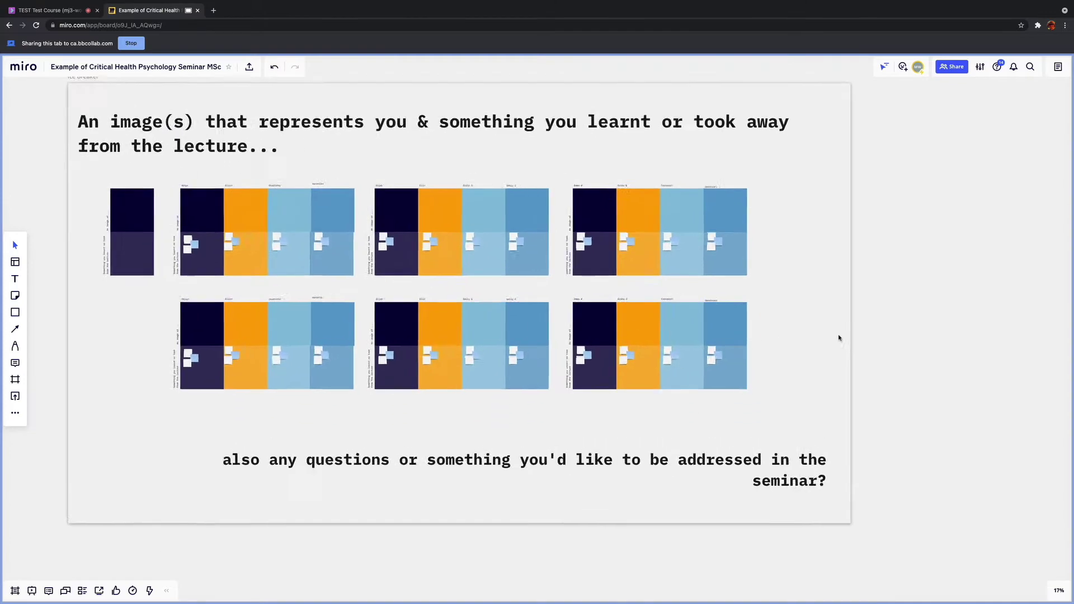
{"action": "scroll", "coordinate": [840, 338], "scroll_direction": "up", "scroll_amount": 2}
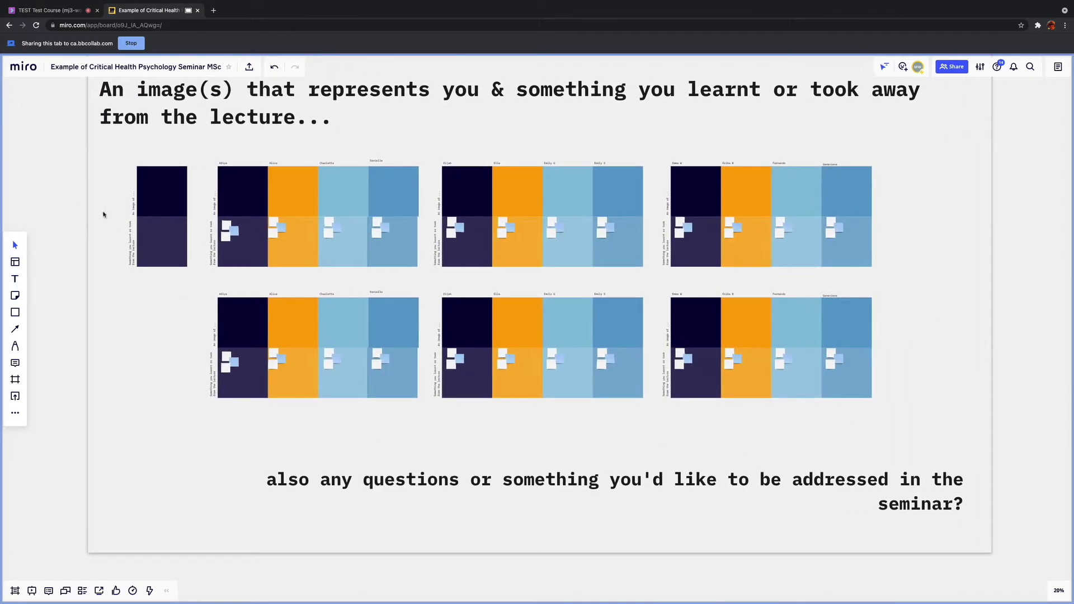
{"action": "scroll", "coordinate": [159, 220], "scroll_direction": "up", "scroll_amount": 5}
{"action": "scroll", "coordinate": [188, 218], "scroll_direction": "up", "scroll_amount": 2}
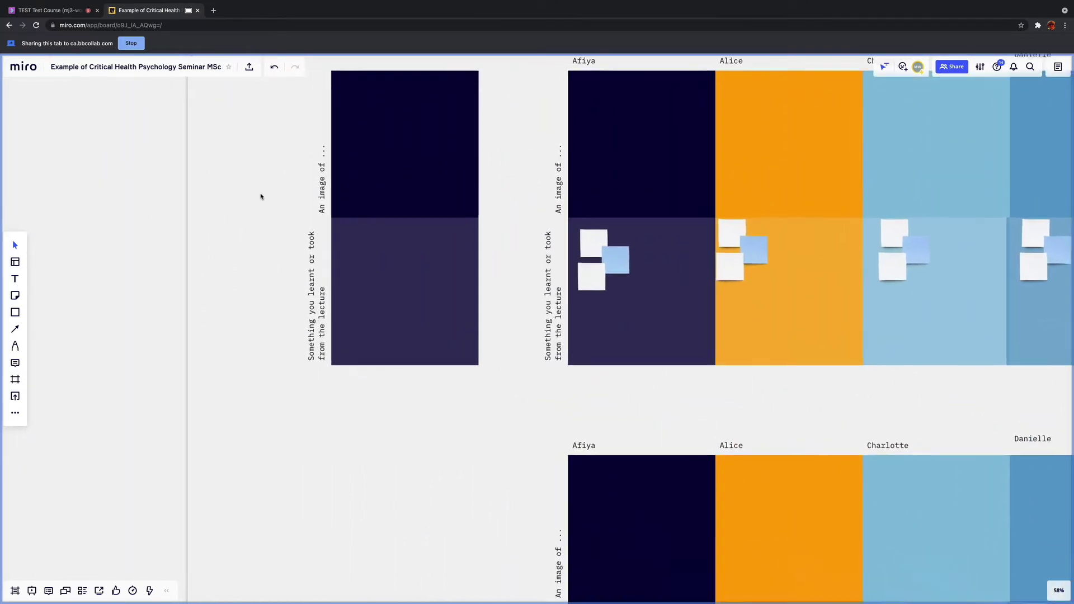
{"action": "left_click", "coordinate": [15, 416]}
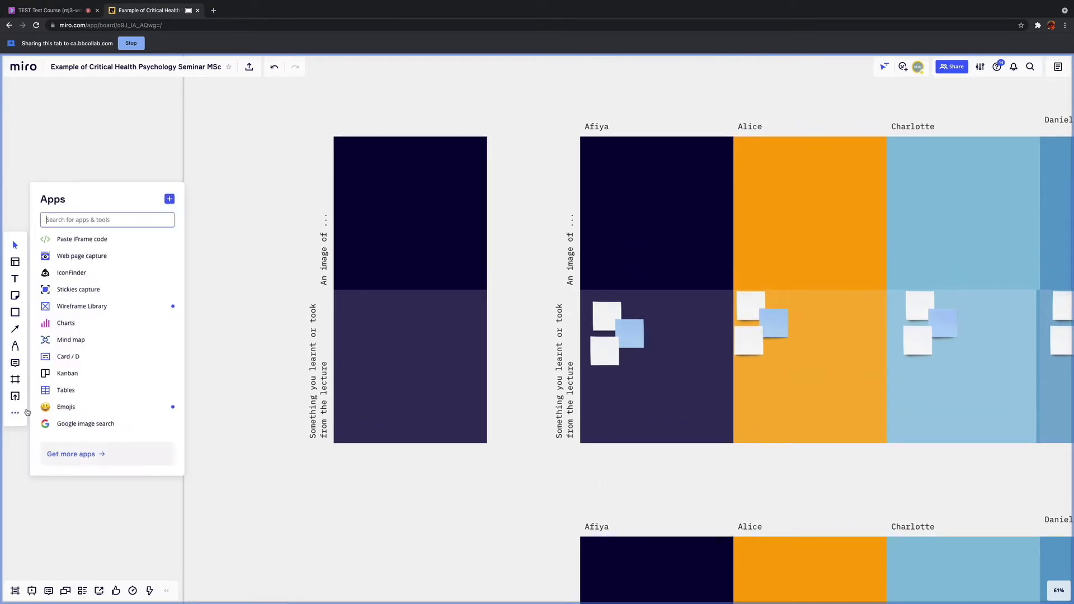
{"action": "left_click", "coordinate": [85, 424]}
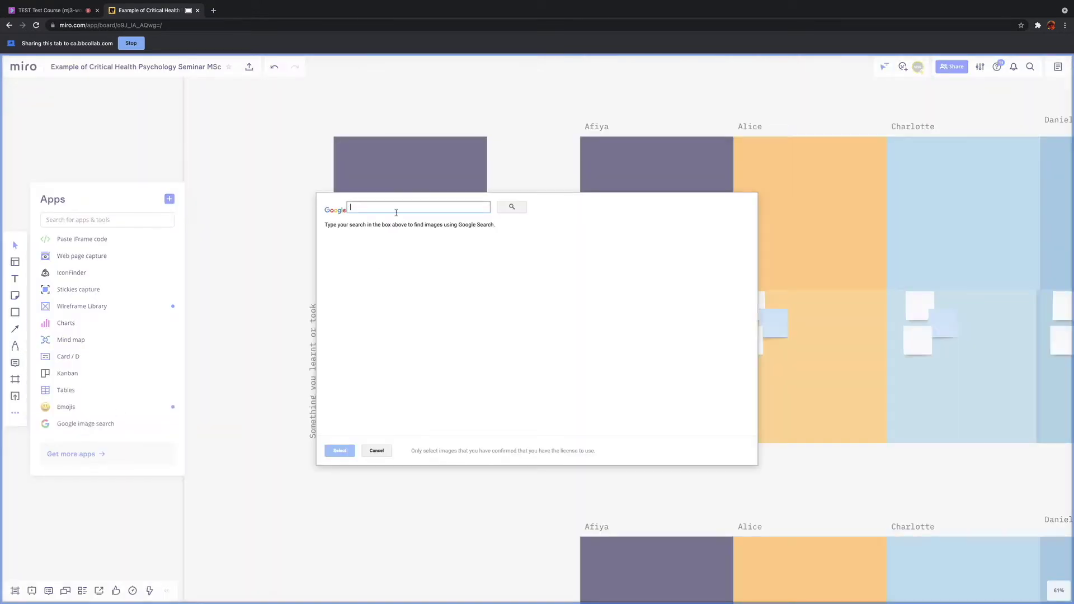
{"action": "left_click", "coordinate": [511, 207]}
{"action": "left_click", "coordinate": [352, 267]}
{"action": "left_click", "coordinate": [339, 451]}
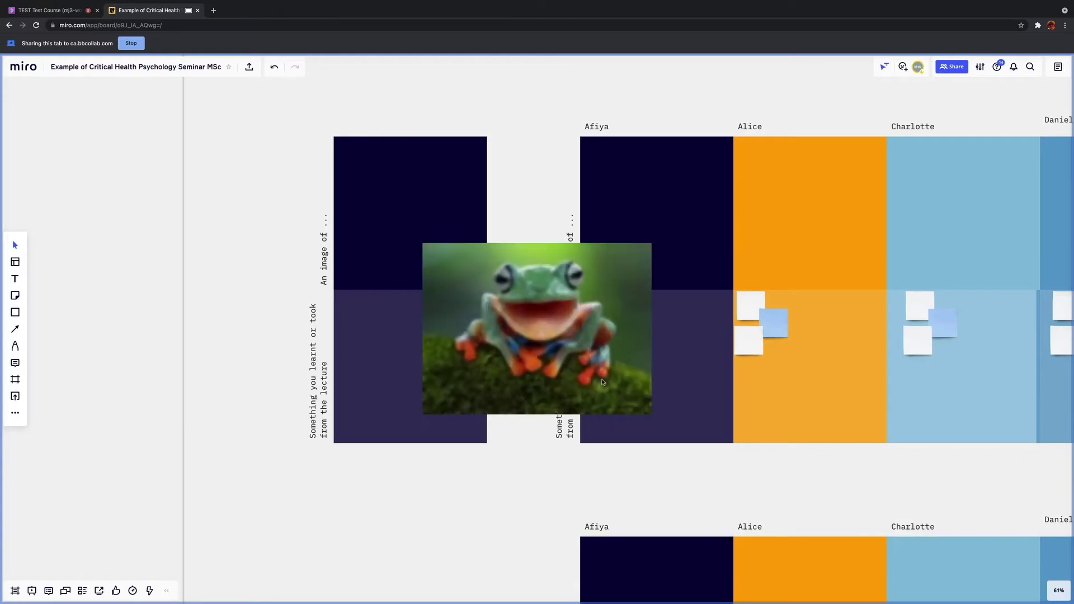
{"action": "left_click_drag", "start_coordinate": [652, 414], "coordinate": [547, 336]}
{"action": "left_click_drag", "start_coordinate": [484, 288], "coordinate": [404, 207]}
Add a white sticky note reading "This is my thought" in the lower cell of the spare dark column, below the frog picture
{"action": "left_click", "coordinate": [15, 295]}
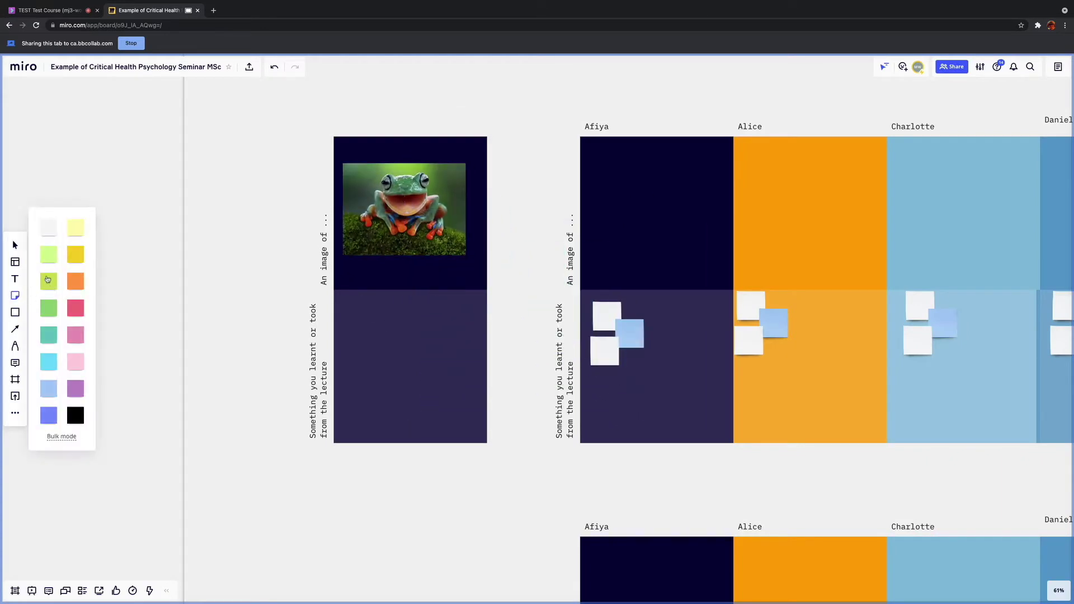
{"action": "left_click", "coordinate": [48, 280]}
{"action": "left_click", "coordinate": [378, 317]}
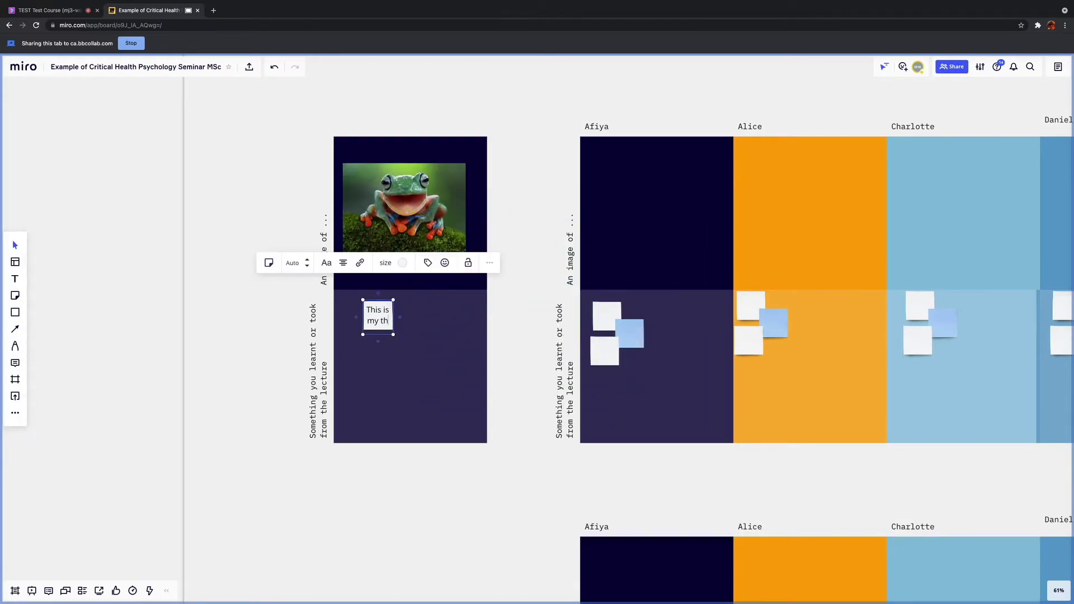
{"action": "left_click", "coordinate": [425, 322]}
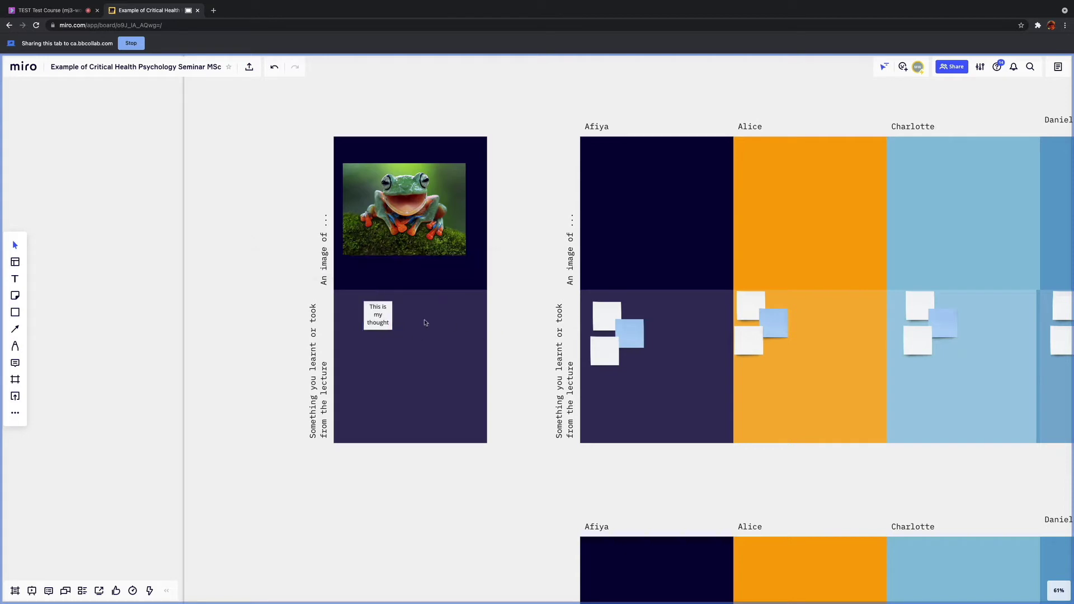
{"action": "mouse_move", "coordinate": [377, 323]}
{"action": "left_mouse_down"}
{"action": "mouse_move", "coordinate": [368, 334]}
{"action": "mouse_move", "coordinate": [392, 336]}
{"action": "left_mouse_up"}
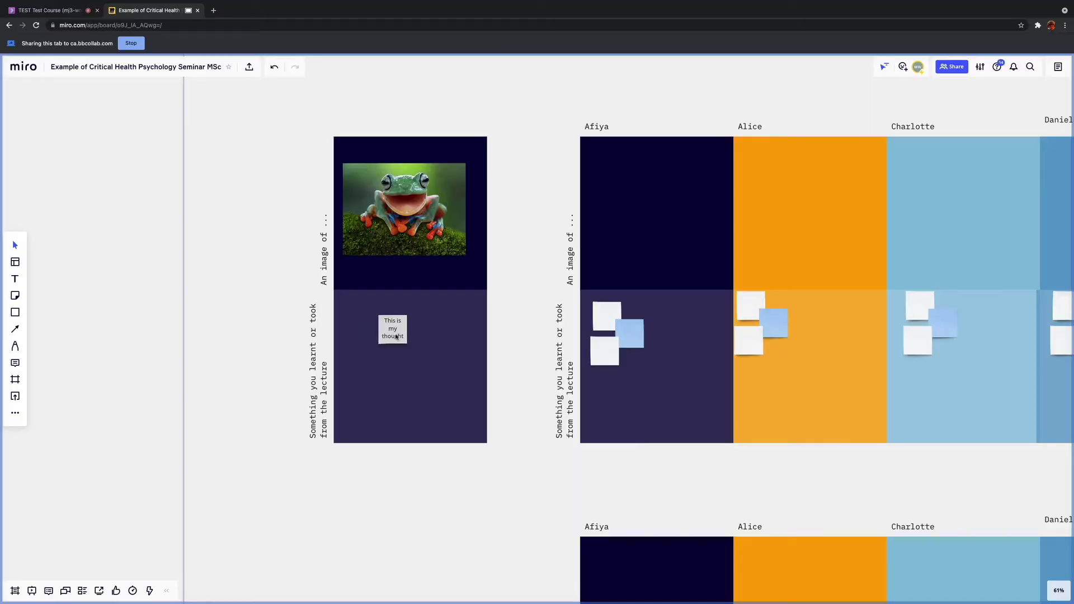
Set the board's access for anyone with the link to "Can edit" and copy the board link
{"action": "left_click", "coordinate": [949, 68]}
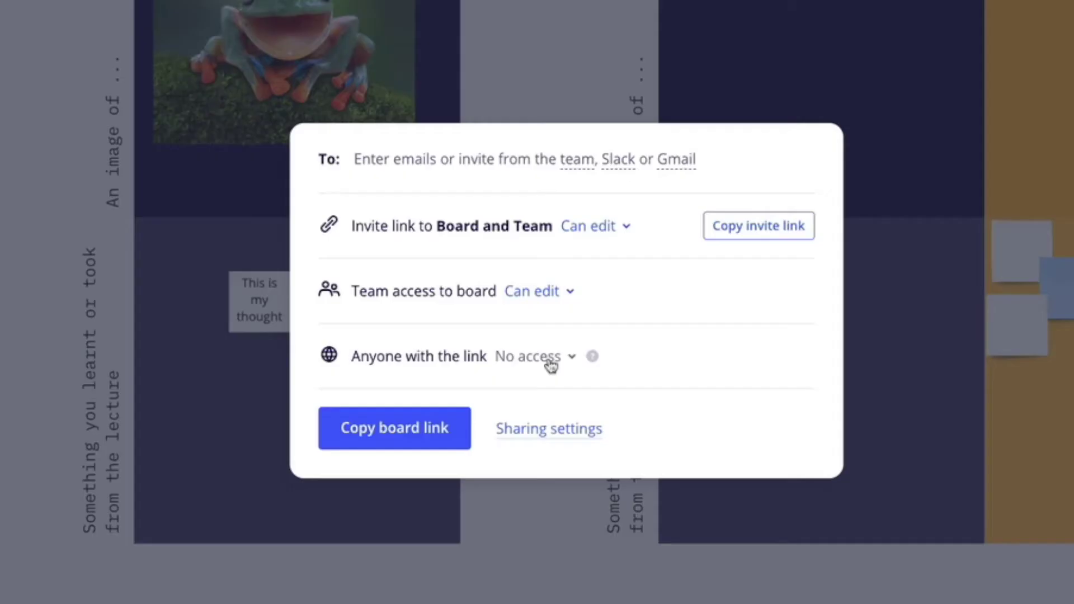
{"action": "left_click", "coordinate": [558, 361]}
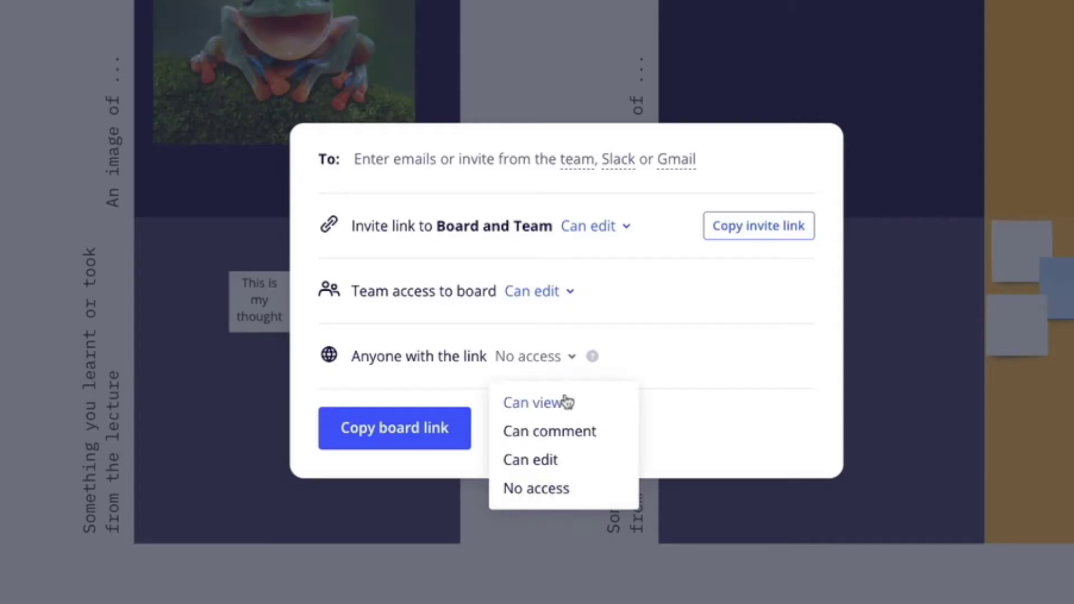
{"action": "left_click", "coordinate": [556, 460]}
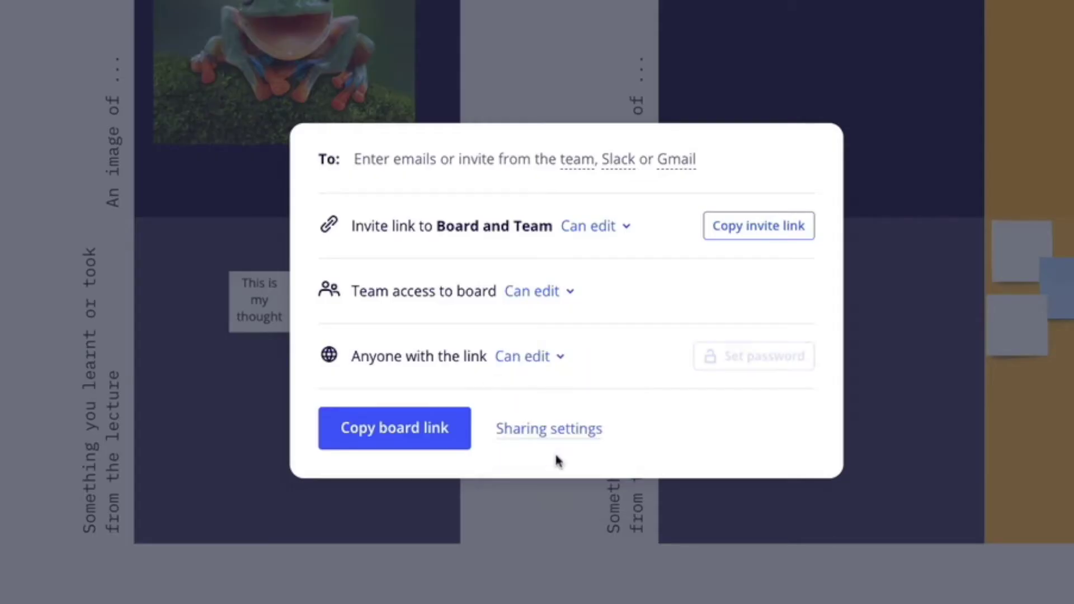
{"action": "left_click", "coordinate": [433, 429]}
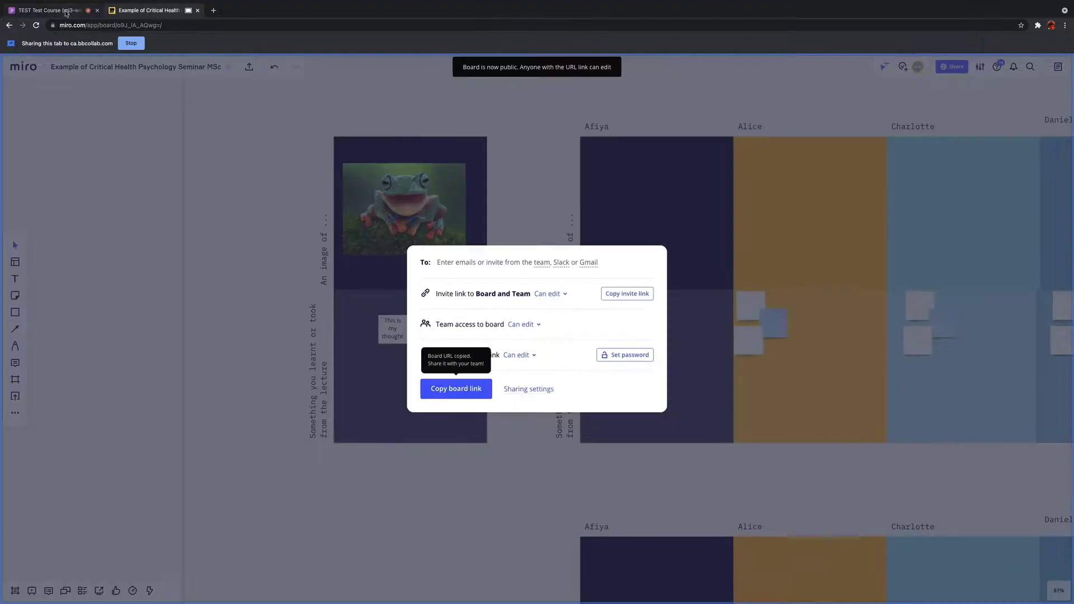
Switch to the Bb Collaborate session and post the copied board link in the Everyone chat
{"action": "left_click", "coordinate": [66, 13]}
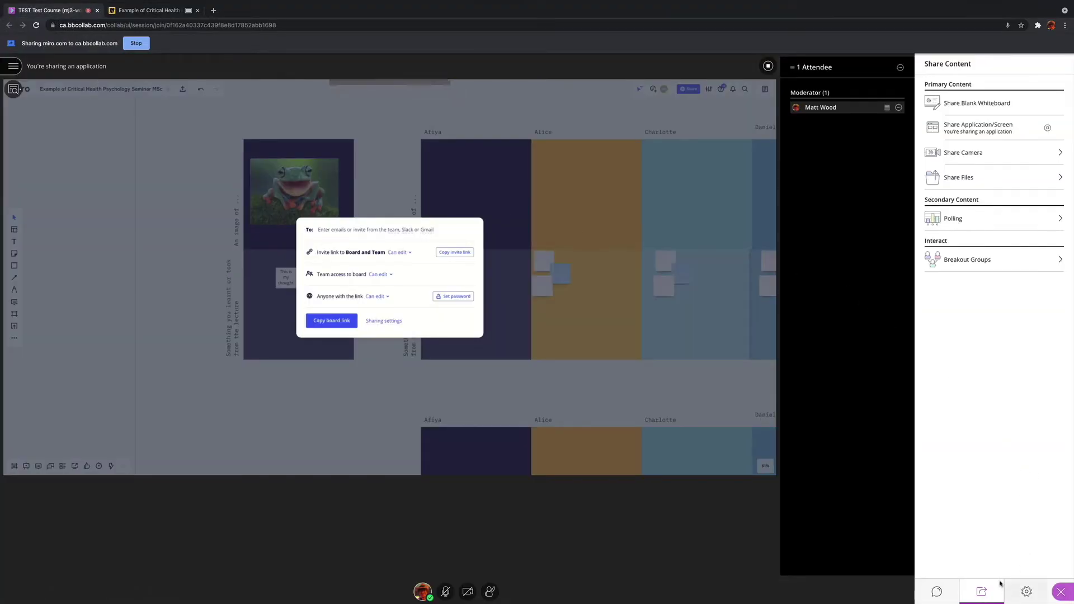
{"action": "left_click", "coordinate": [938, 594]}
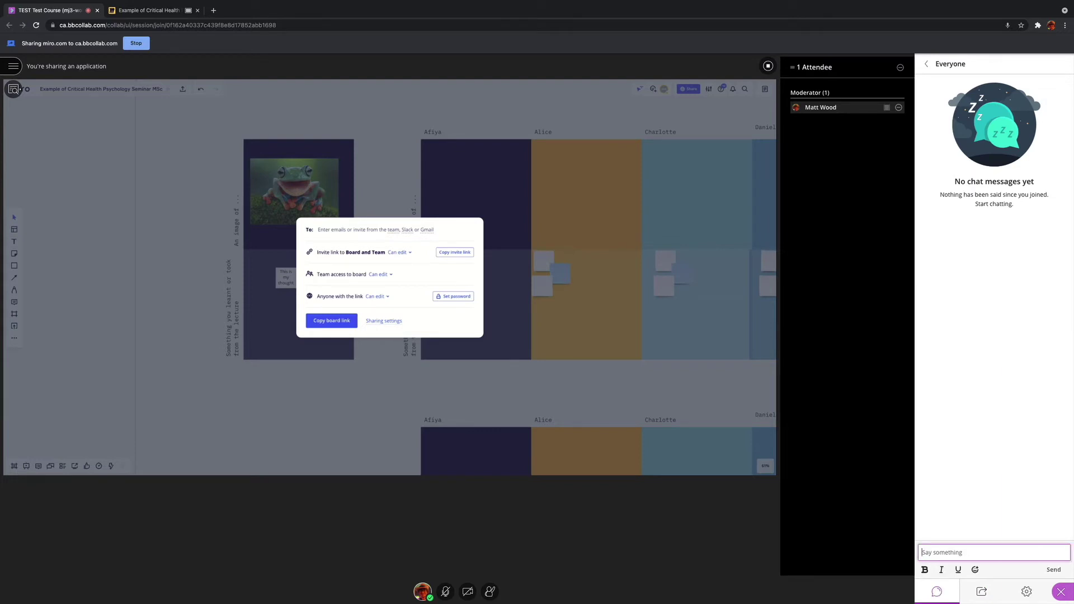
{"action": "key", "text": "ctrl+v"}
{"action": "key", "text": "Return"}
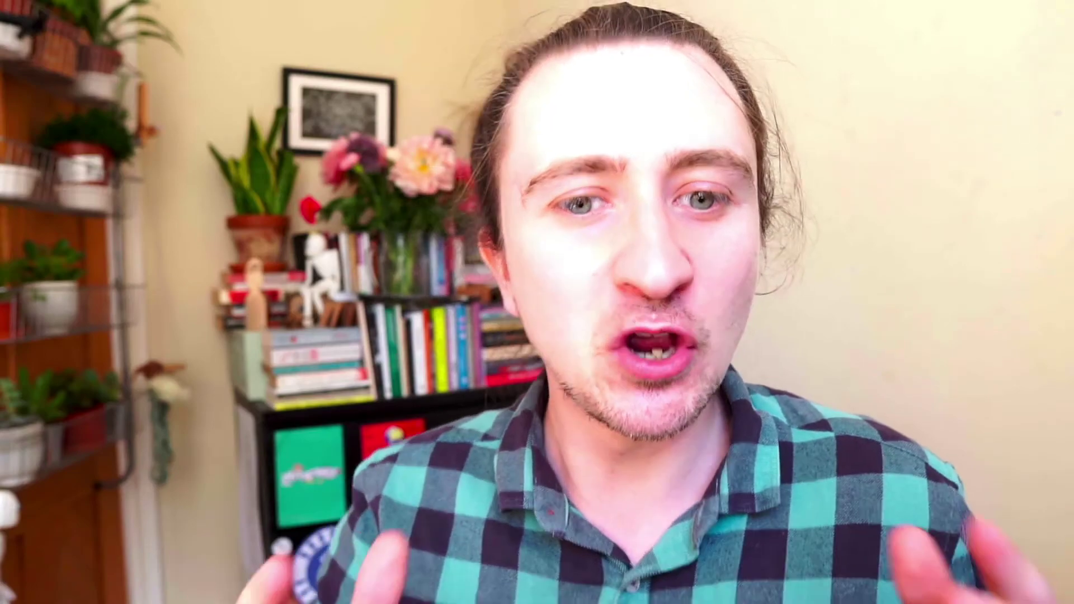